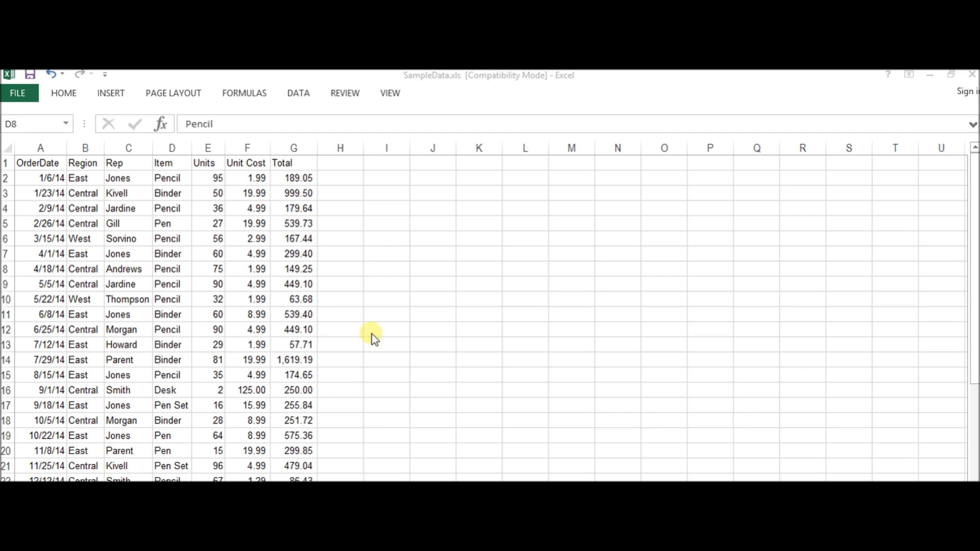
click(65, 102)
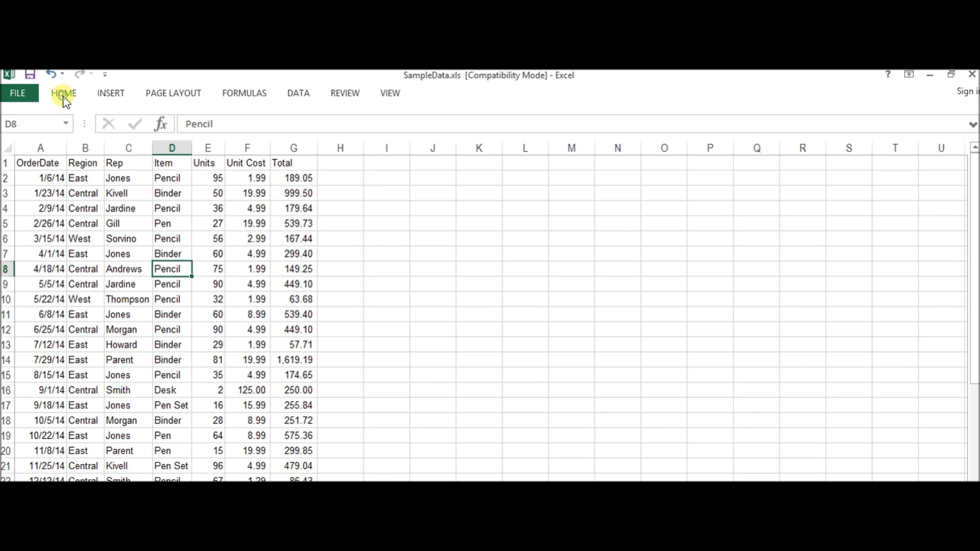
click(65, 101)
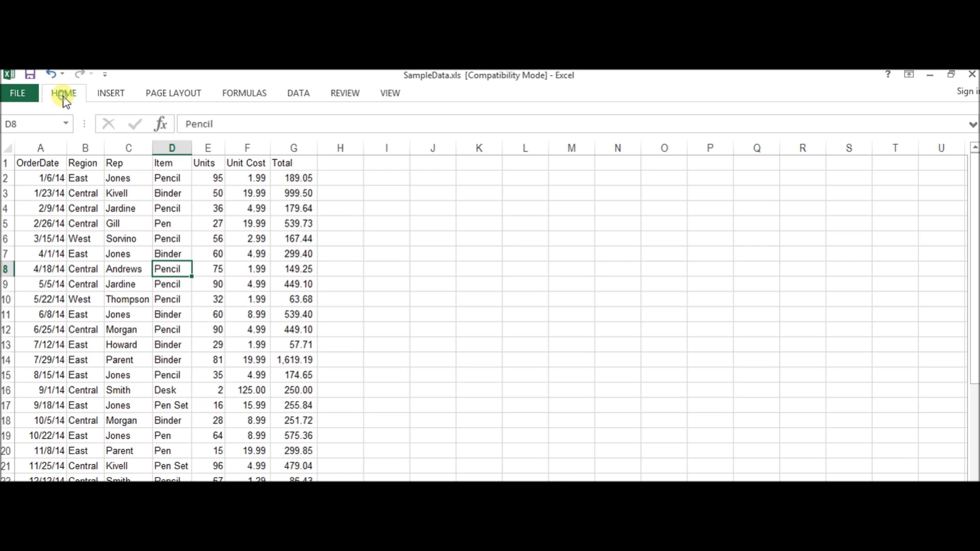
click(111, 94)
click(154, 94)
click(241, 96)
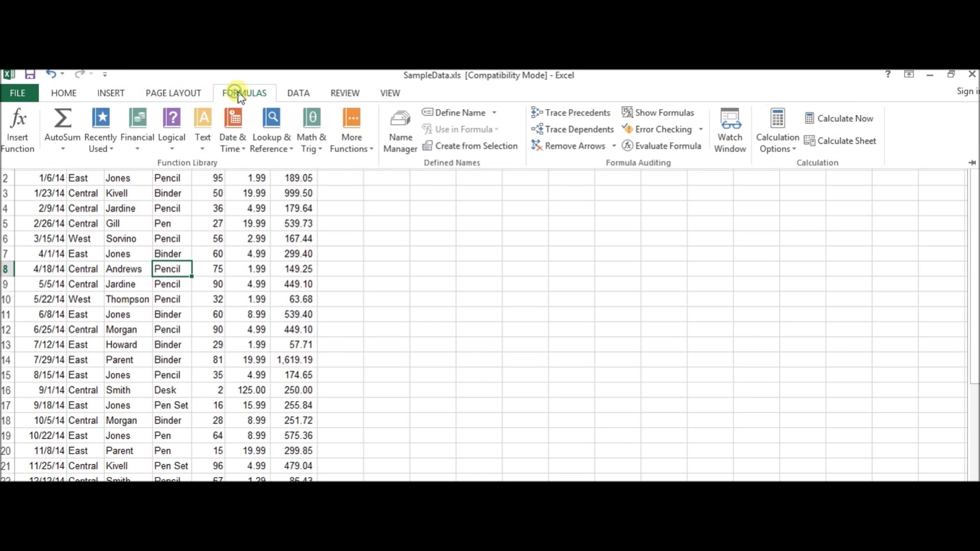
click(313, 94)
click(344, 93)
click(392, 93)
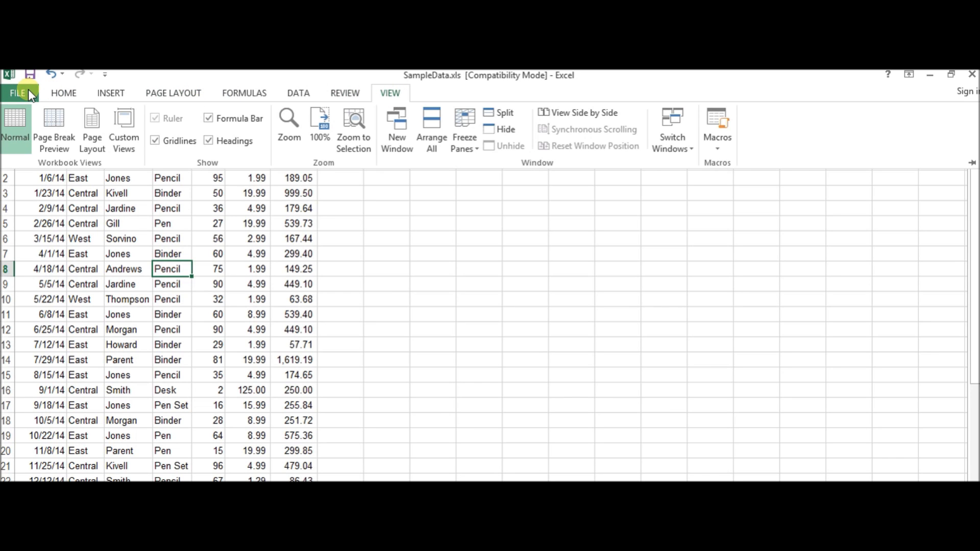
click(119, 250)
click(236, 274)
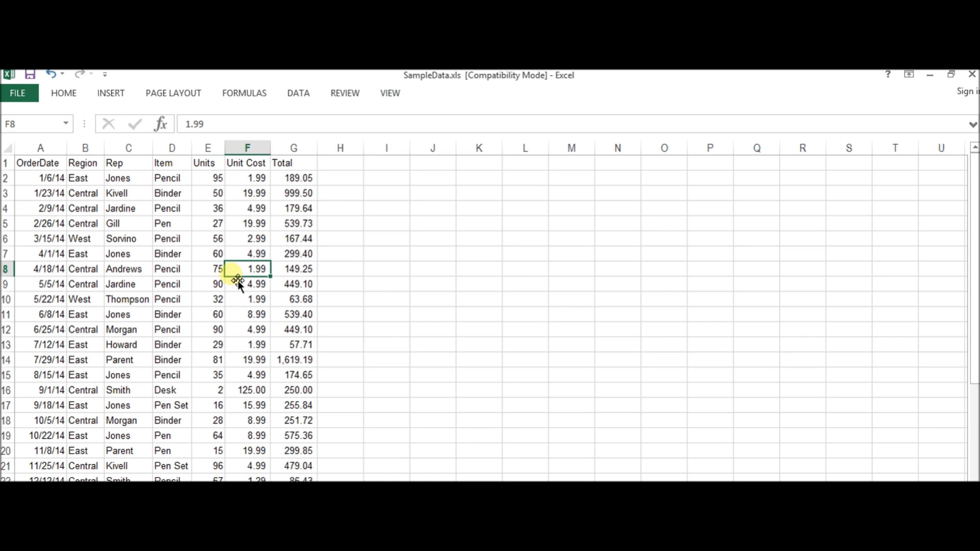
Look through the order records in columns A to G, from the header row down through the data.
scroll(238, 280, down, 5)
scroll(238, 281, up, 5)
scroll(237, 280, down, 3)
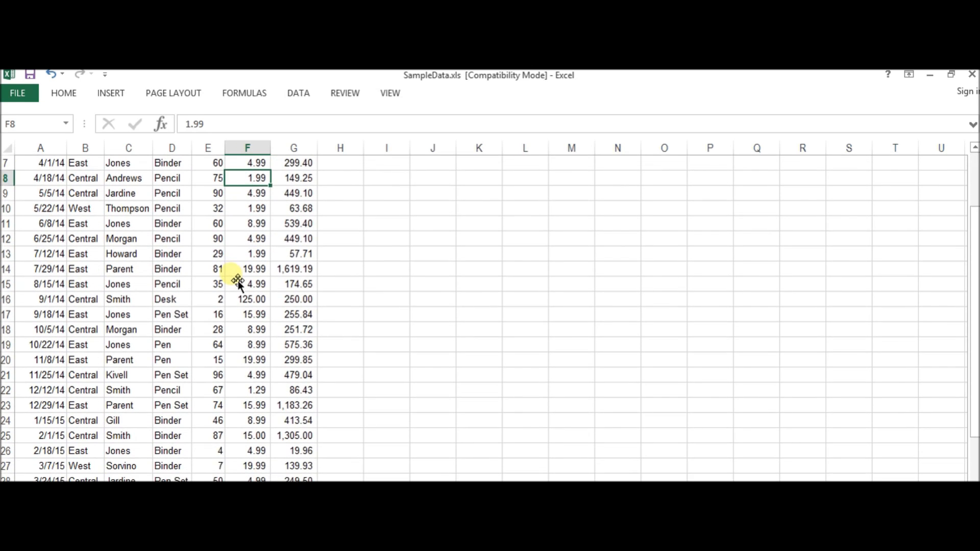
scroll(238, 281, down, 4)
scroll(238, 281, up, 6)
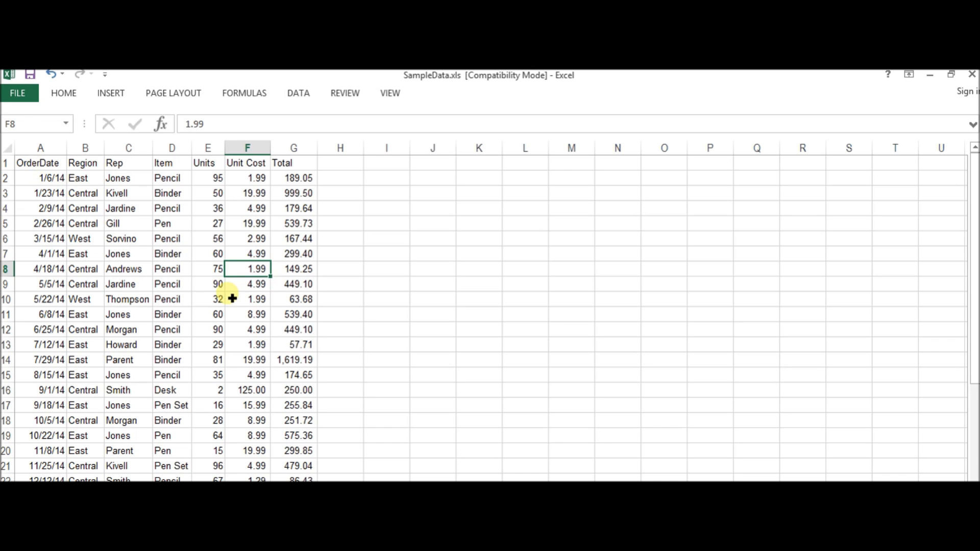
scroll(232, 298, down, 9)
scroll(232, 299, up, 9)
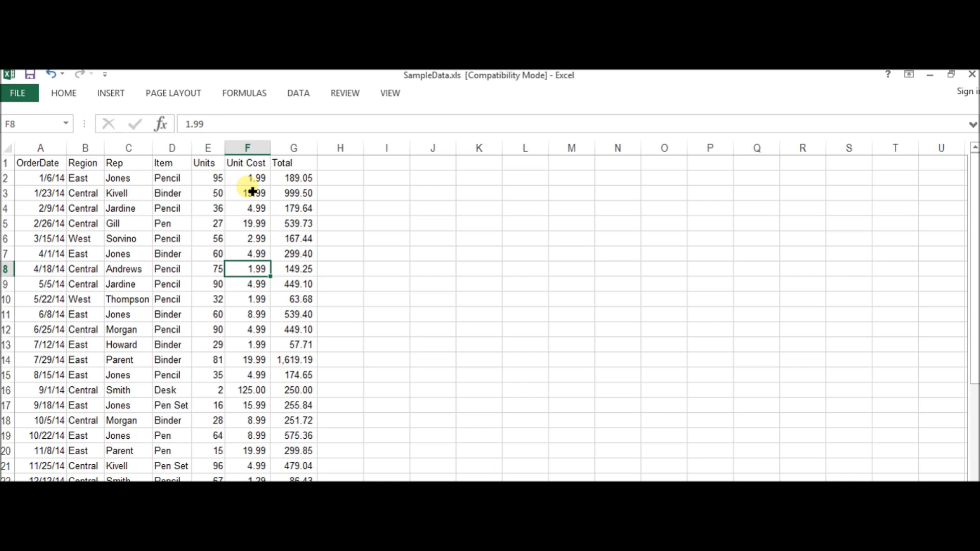
Inspect the formulas in Total cells G2 and G3 and the Units entry in E3.
click(309, 179)
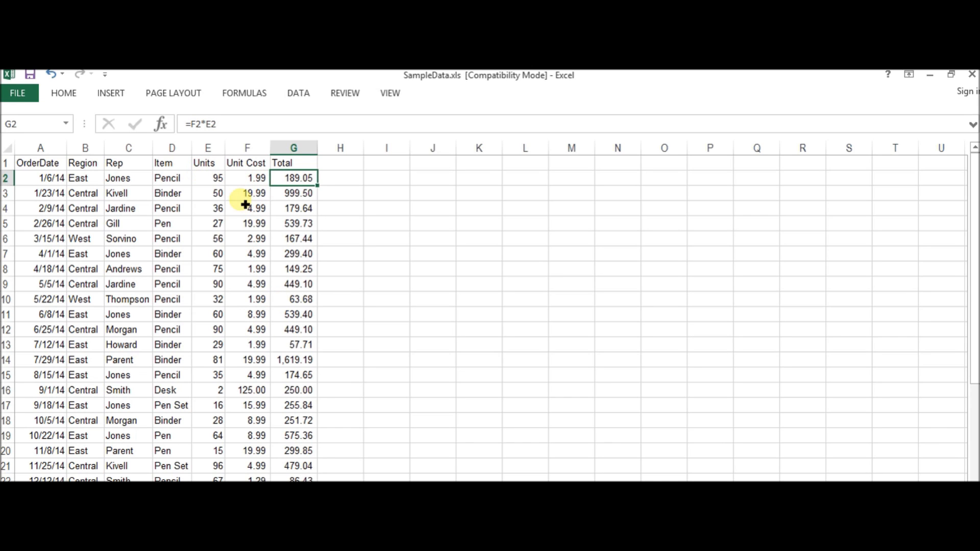
click(308, 192)
click(208, 192)
click(386, 194)
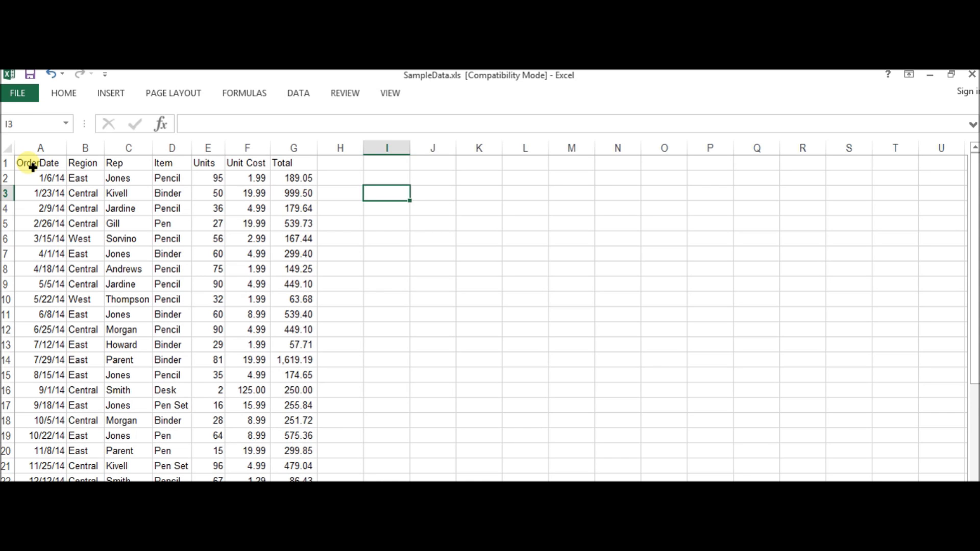
Select the OrderDate range A1:A44 from its header to the last filled row and check the selection's extent.
scroll(33, 168, down, 9)
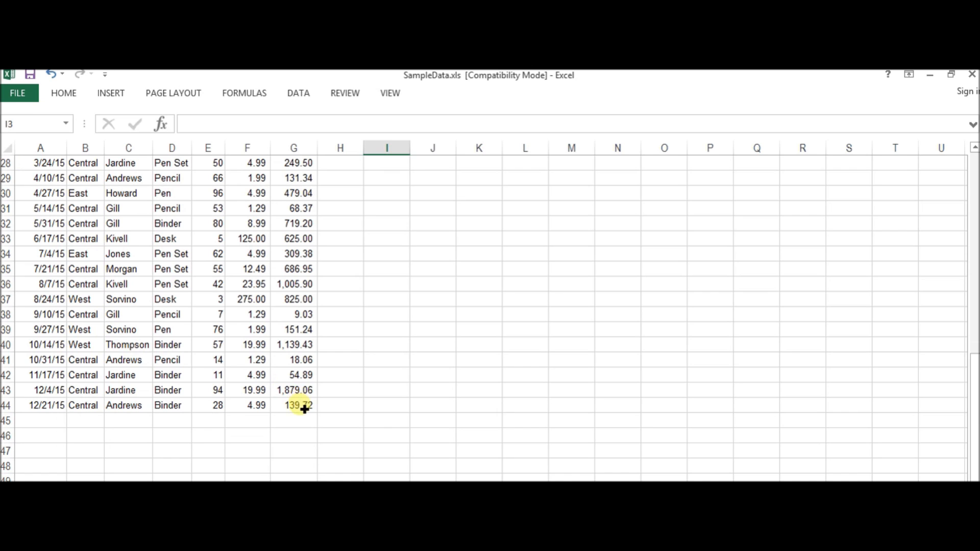
scroll(252, 298, up, 9)
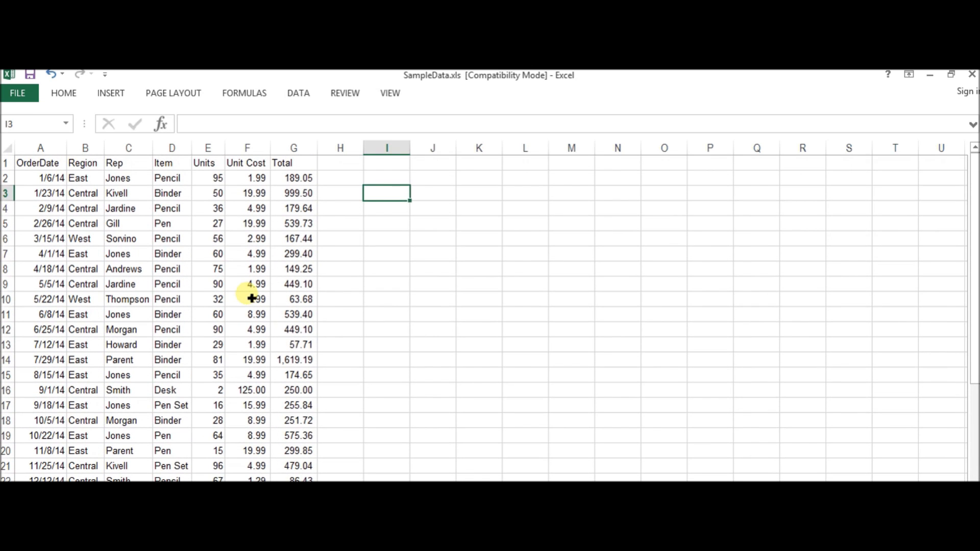
click(44, 162)
mouse_move(44, 163)
mouse_down()
mouse_move(31, 503)
mouse_move(48, 127)
mouse_move(55, 176)
mouse_move(55, 166)
mouse_up()
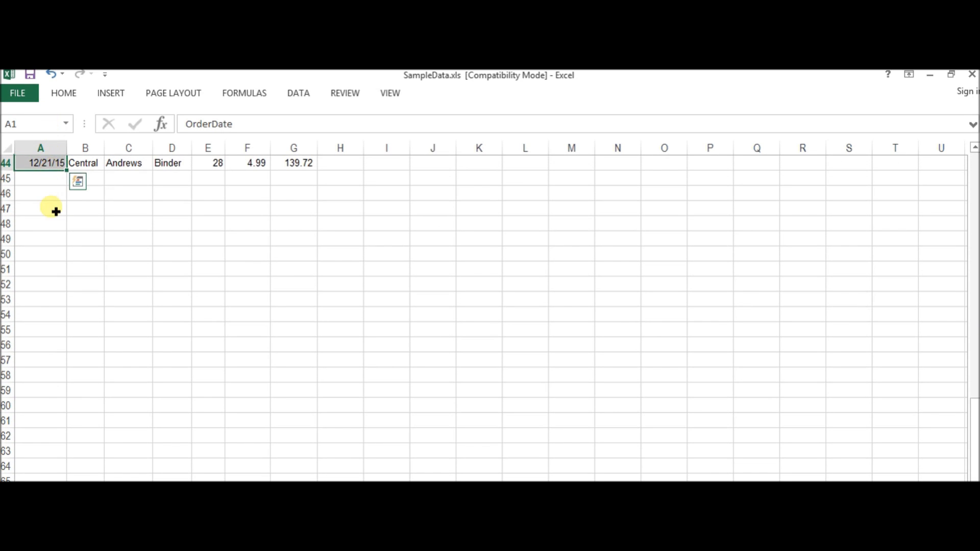
scroll(55, 211, up, 14)
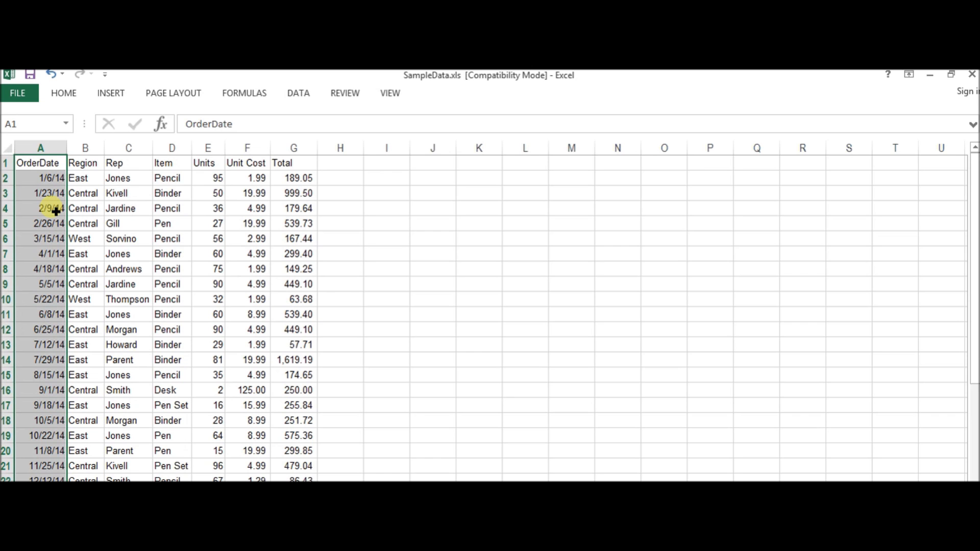
scroll(55, 211, down, 11)
scroll(55, 211, up, 11)
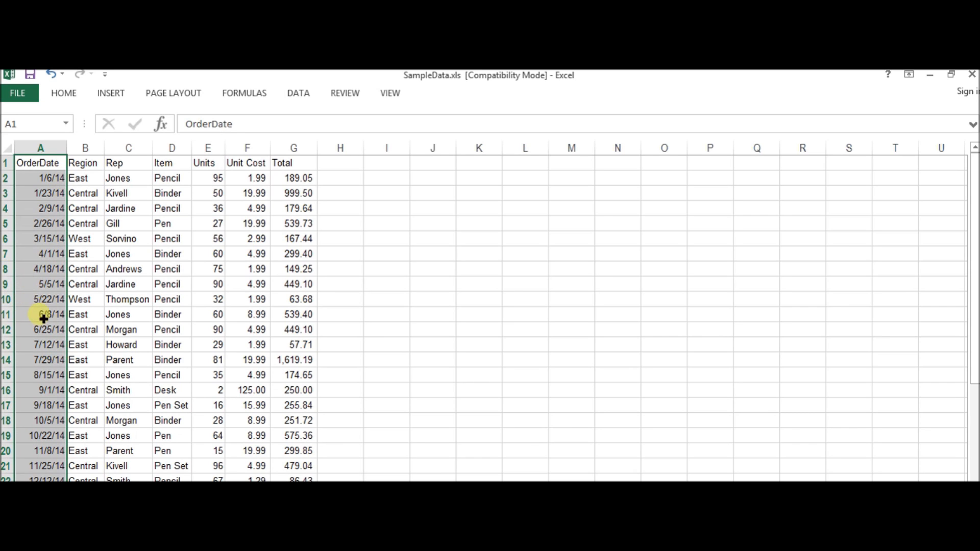
click(57, 166)
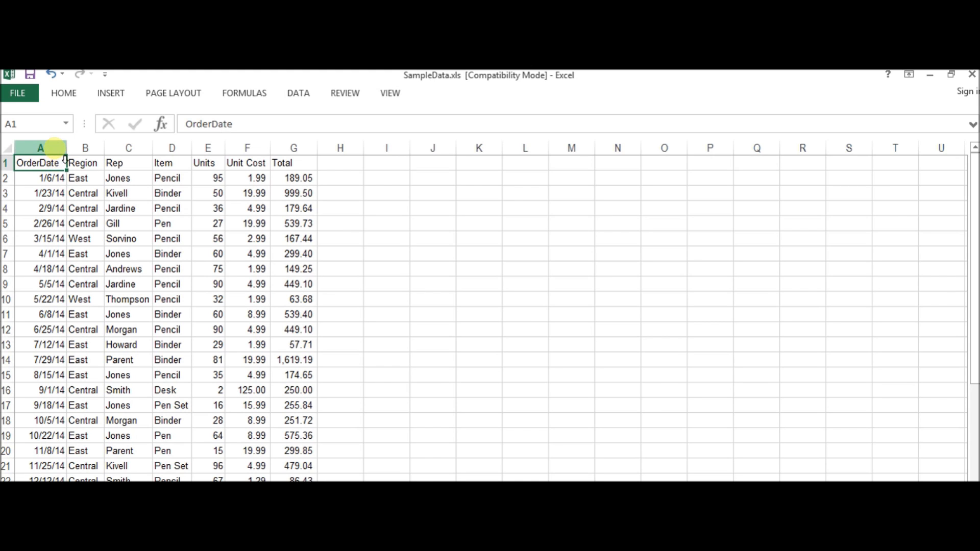
Select the whole of column A and check how far the selection extends past the last record.
click(41, 148)
scroll(51, 219, down, 13)
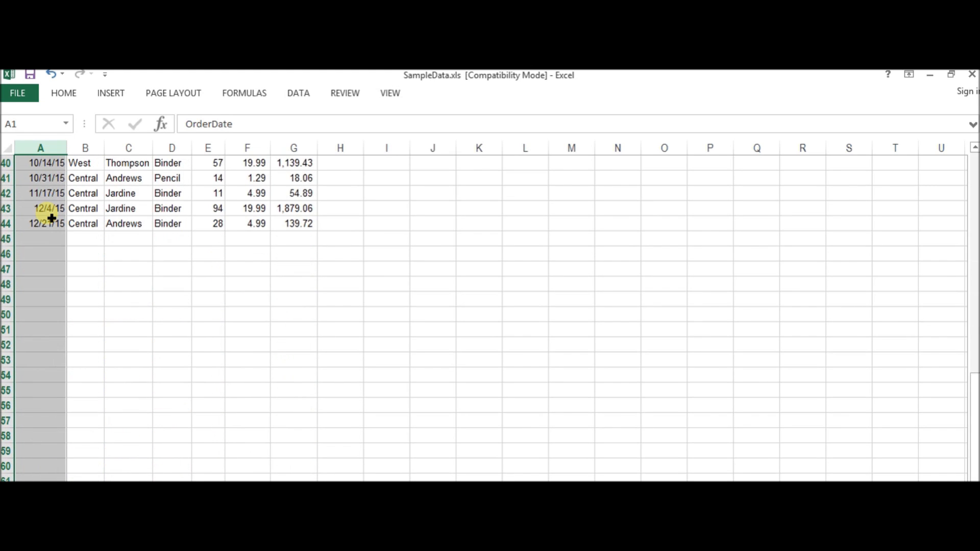
scroll(51, 219, up, 13)
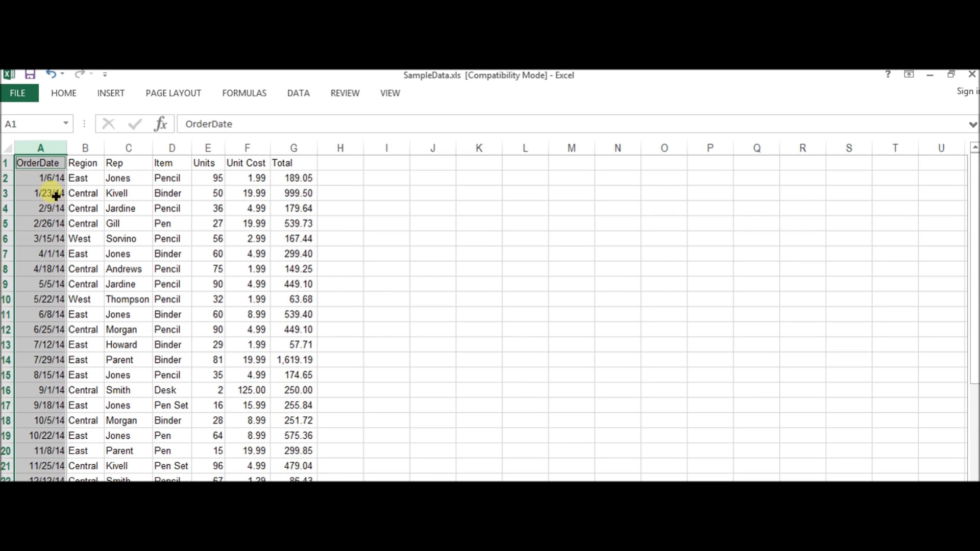
click(52, 150)
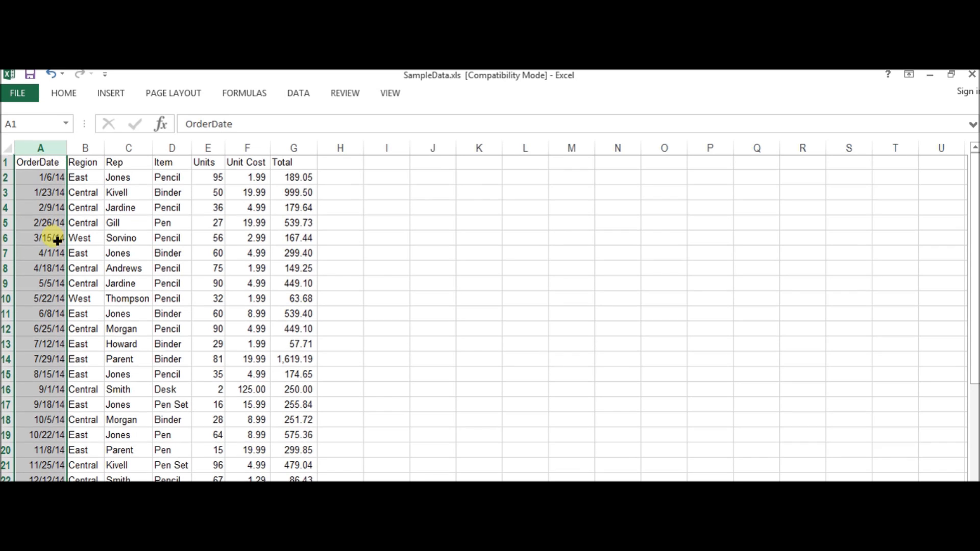
scroll(56, 238, down, 10)
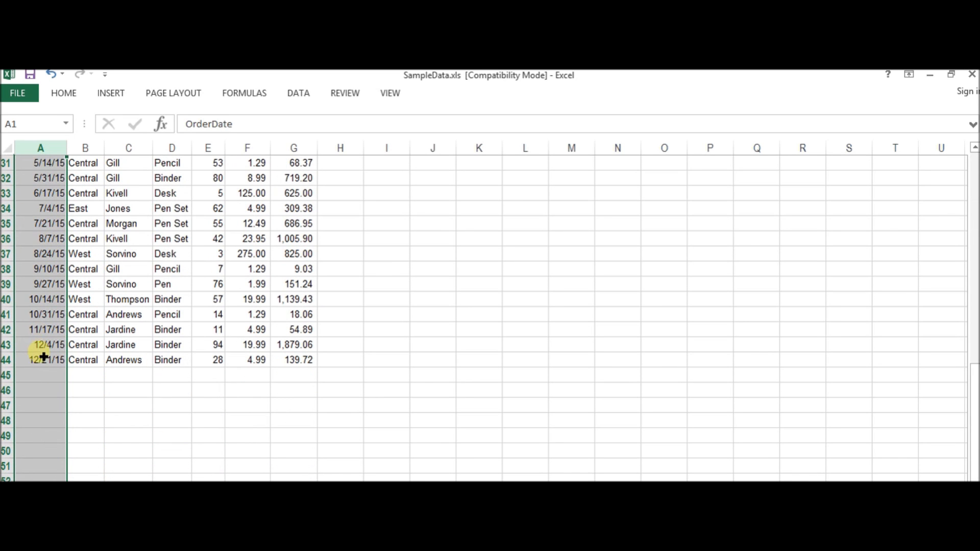
scroll(46, 379, down, 20)
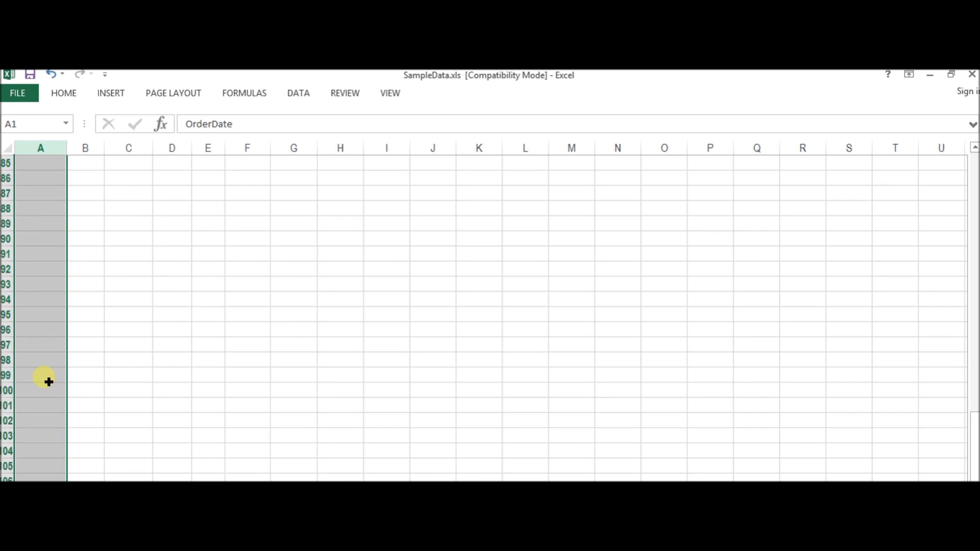
scroll(48, 381, down, 20)
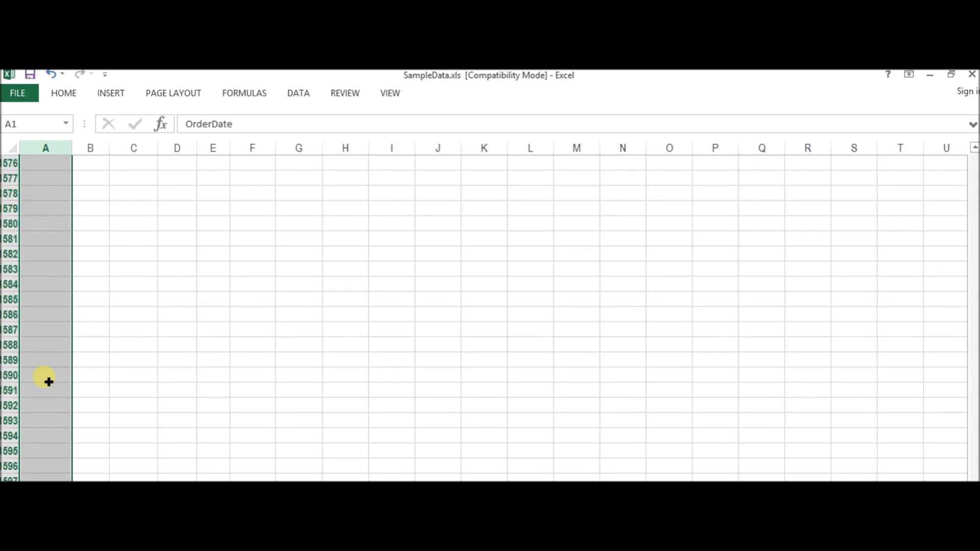
scroll(48, 382, down, 20)
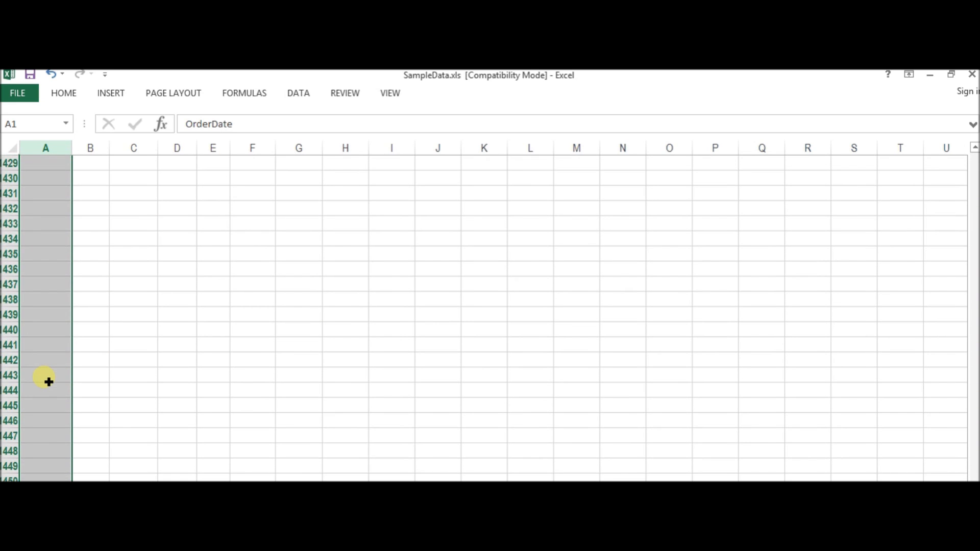
scroll(48, 382, up, 20)
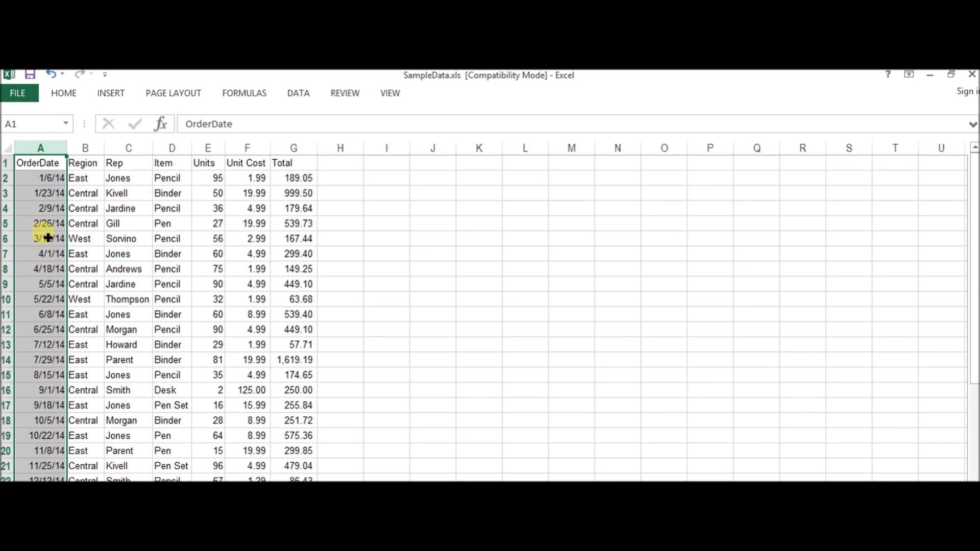
Jump from A3 to the last filled row and on to the sheet's final row, A65536, and return to A1.
click(36, 191)
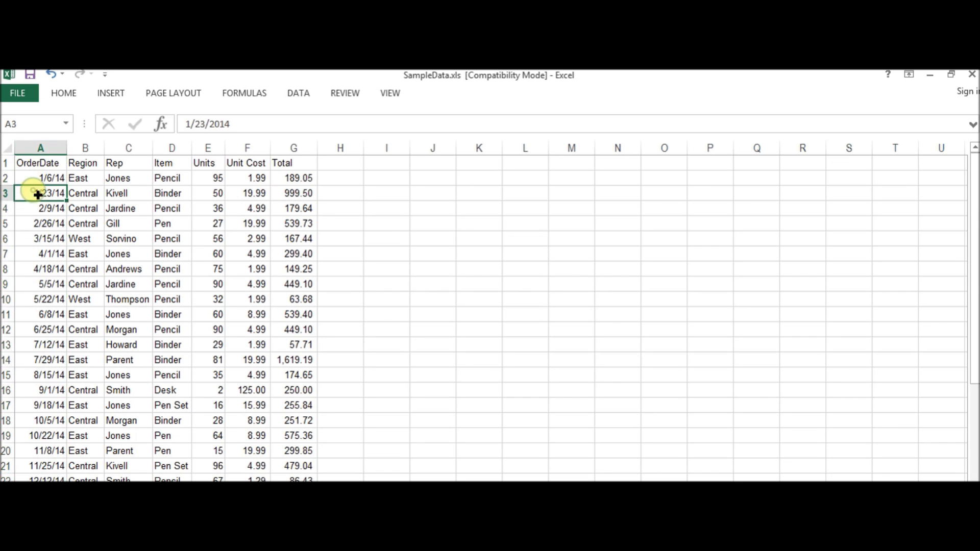
key(ctrl+Down)
key(ctrl+Down)
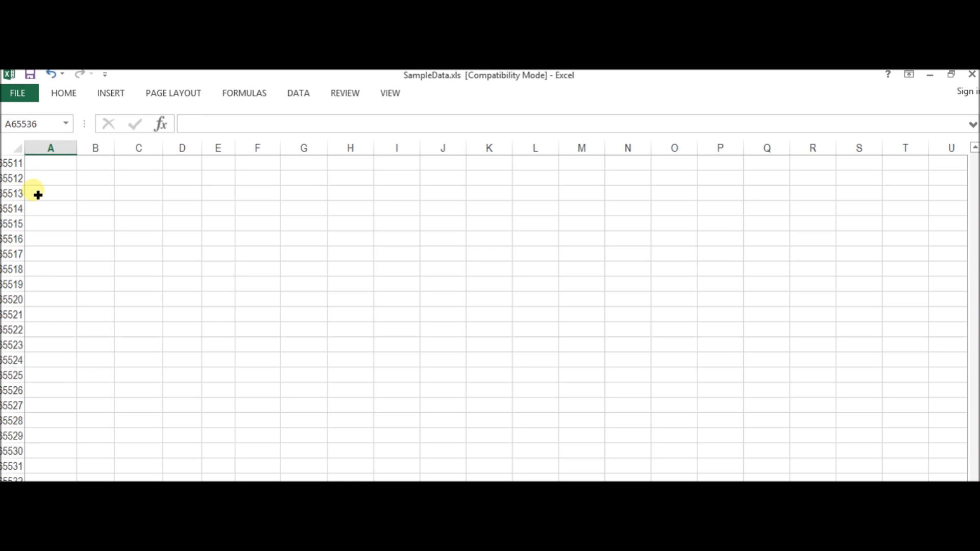
key(ctrl+Up)
key(ctrl+Up)
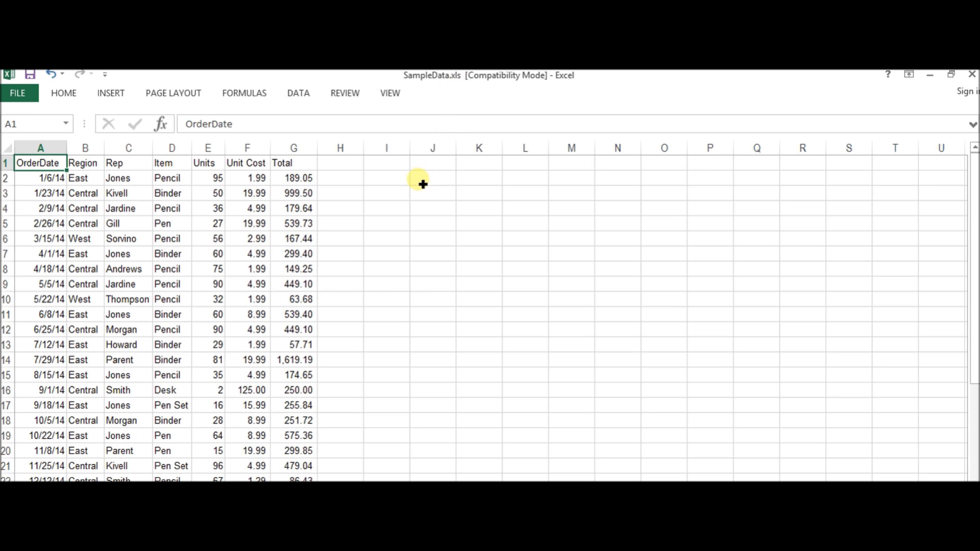
Jump from I1 along row 1 to the sheet's last column, IV, and return to A1.
click(387, 165)
key(ctrl+Right)
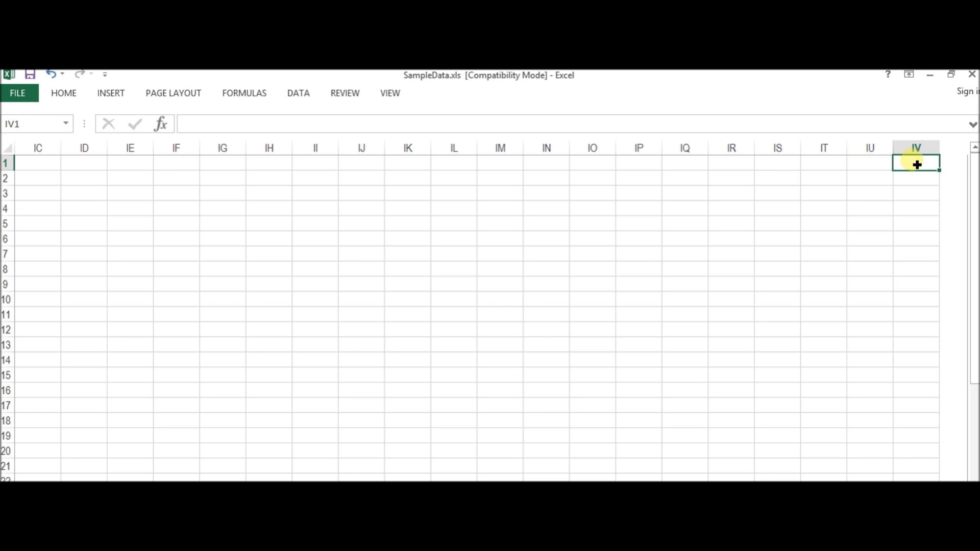
key(ctrl+Home)
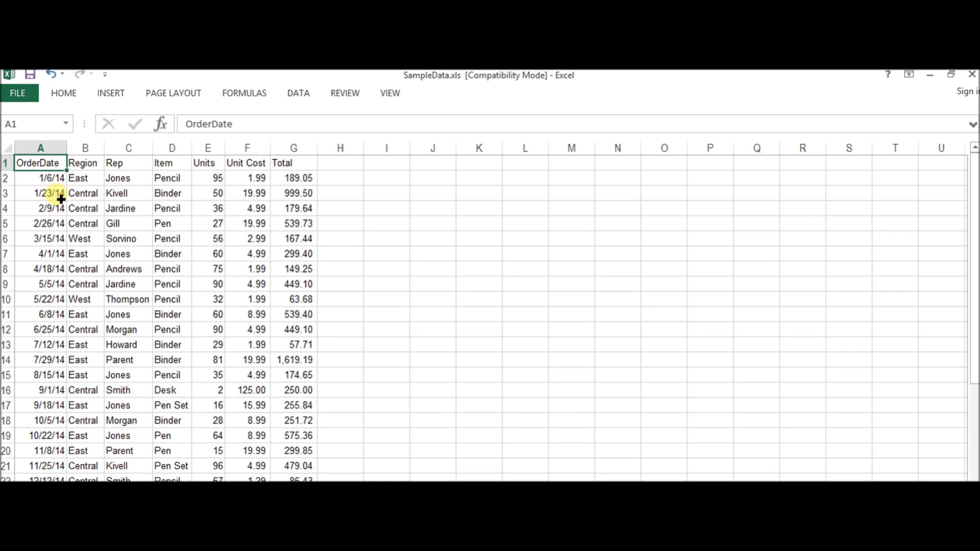
Keep the ribbon permanently expanded and make the header cells A1:G1 bold.
scroll(57, 193, down, 6)
scroll(60, 199, up, 6)
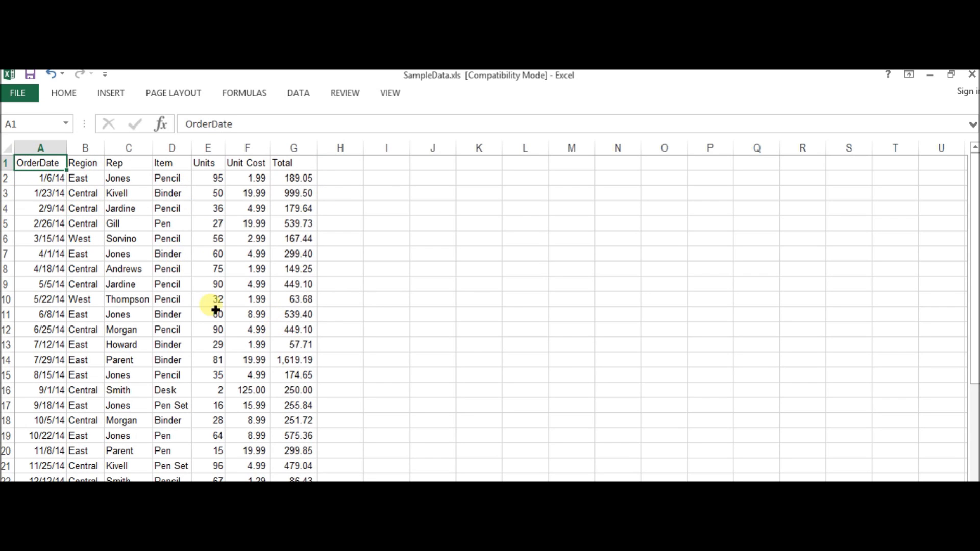
drag(39, 163, 290, 167)
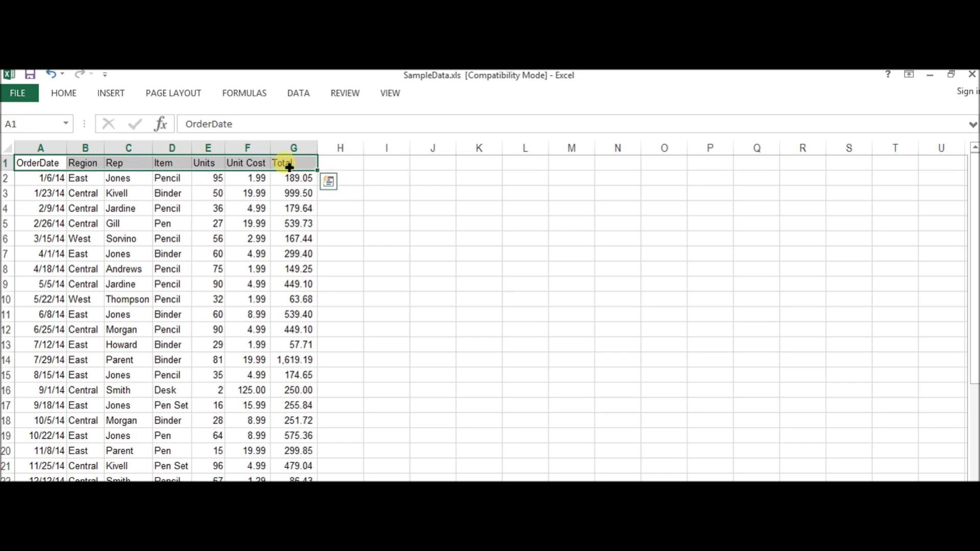
click(59, 94)
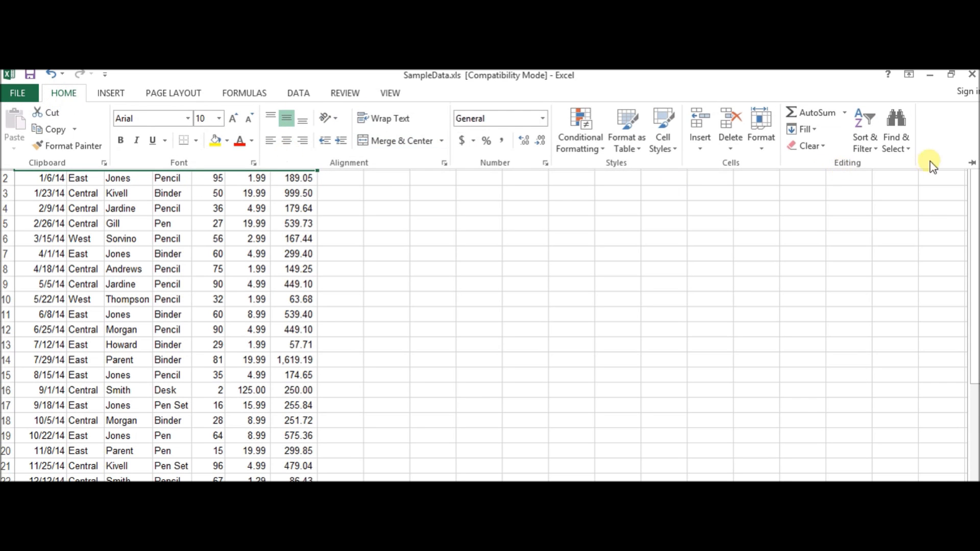
click(971, 164)
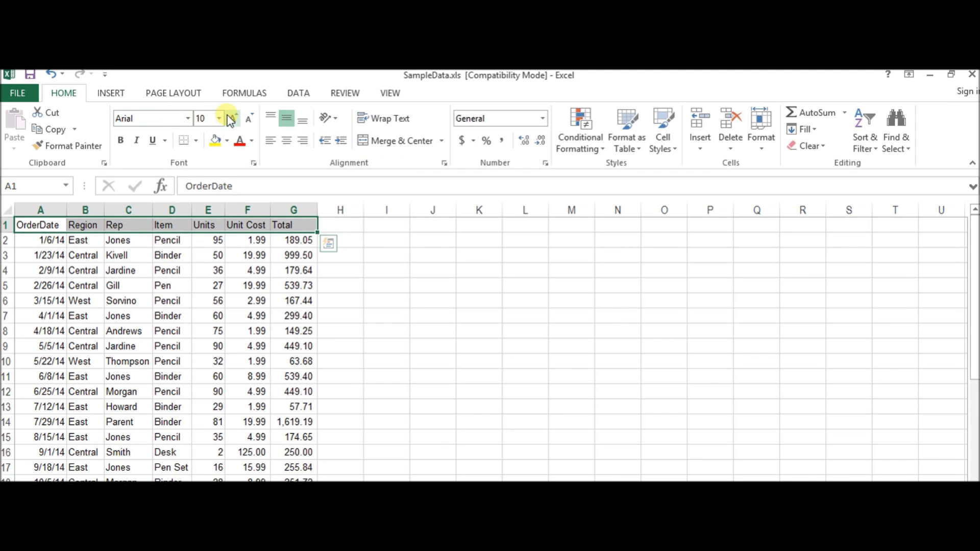
click(120, 141)
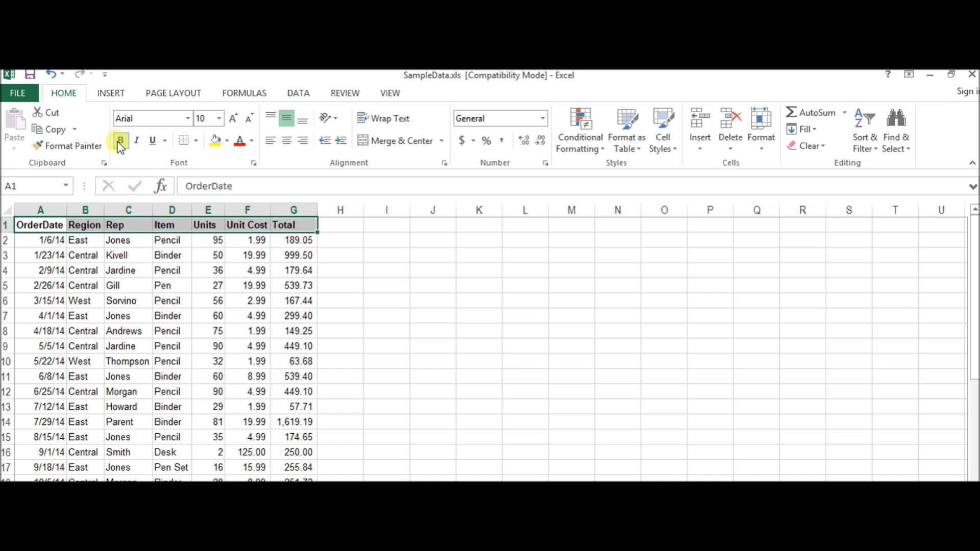
Fill the header cells A1:G1 with a light blue theme color.
click(228, 141)
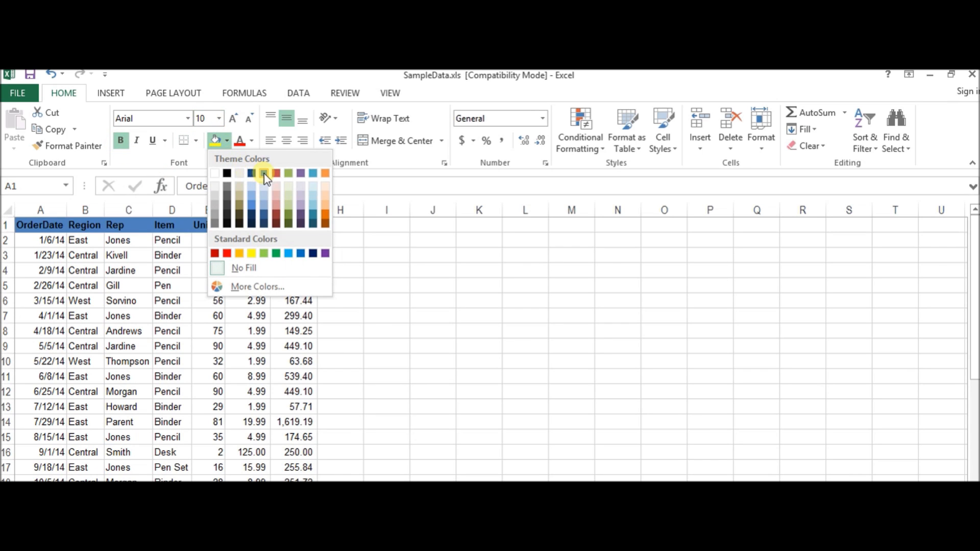
click(263, 209)
click(299, 241)
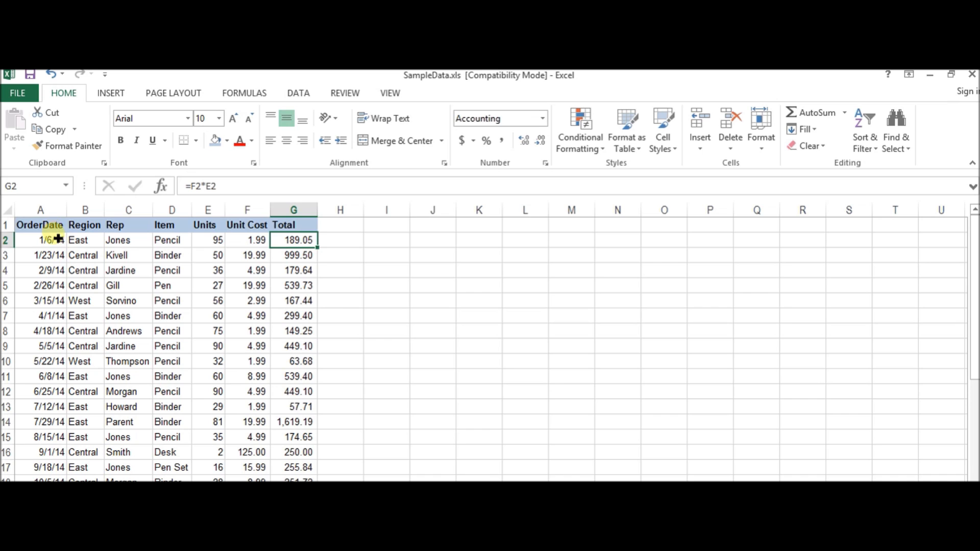
Set the font size of all order records below the header row, columns A to G, to 8.
click(60, 240)
drag(48, 240, 317, 284)
scroll(304, 350, up, 13)
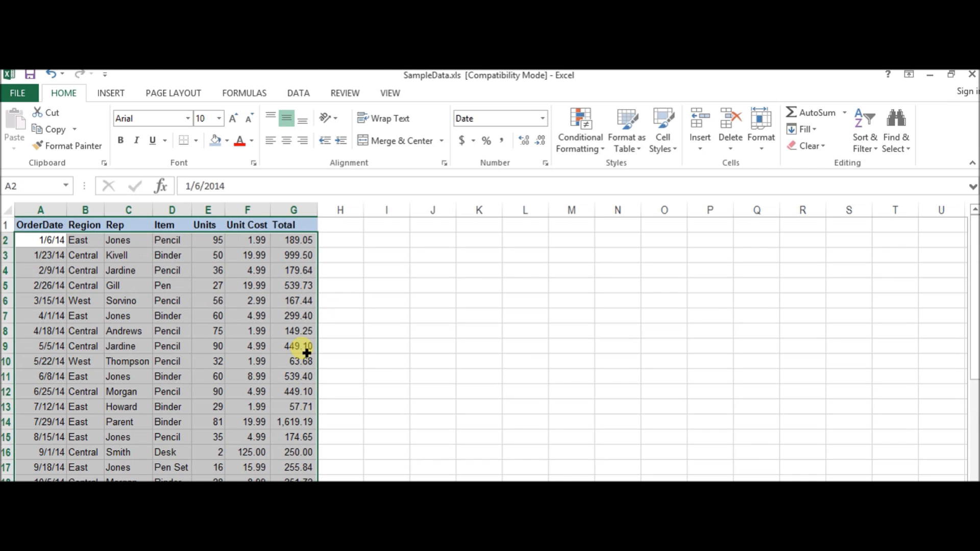
click(219, 119)
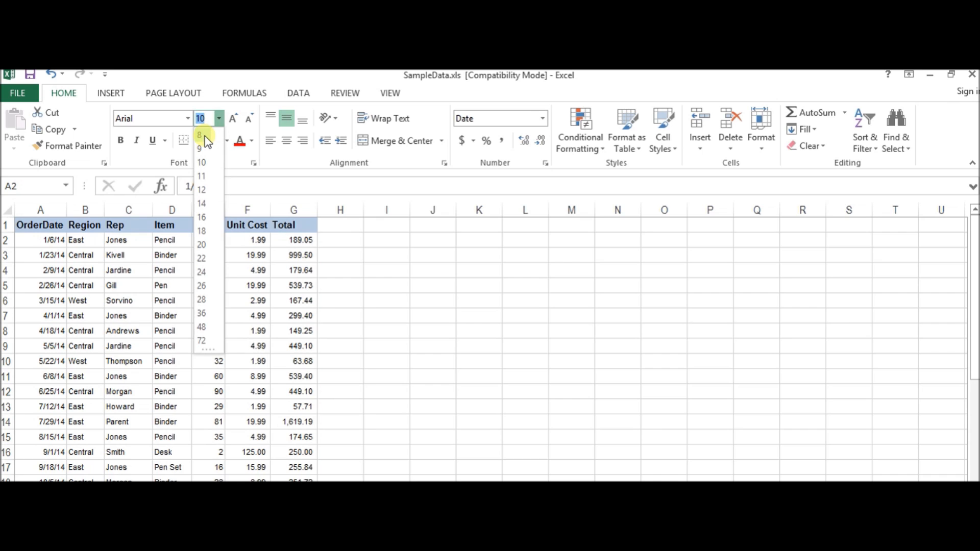
click(204, 136)
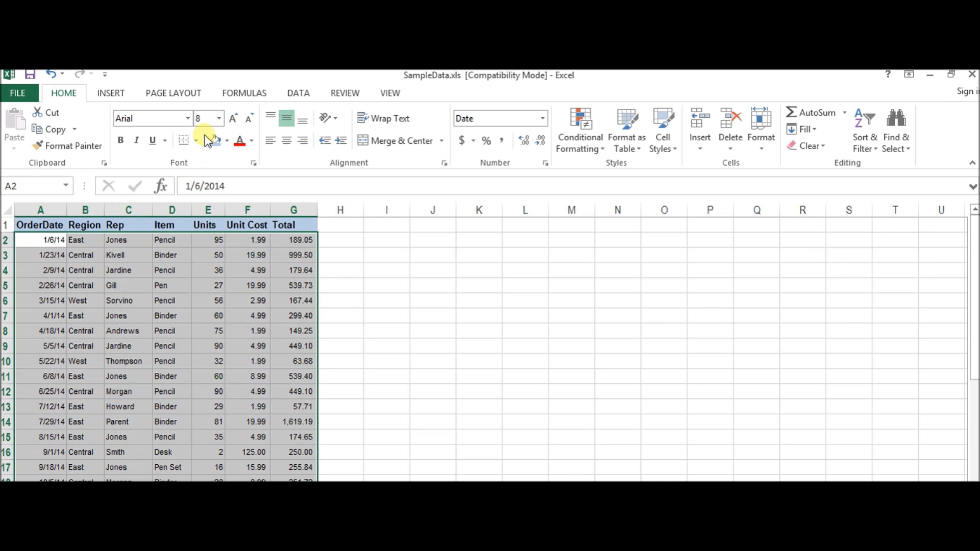
click(212, 287)
click(182, 287)
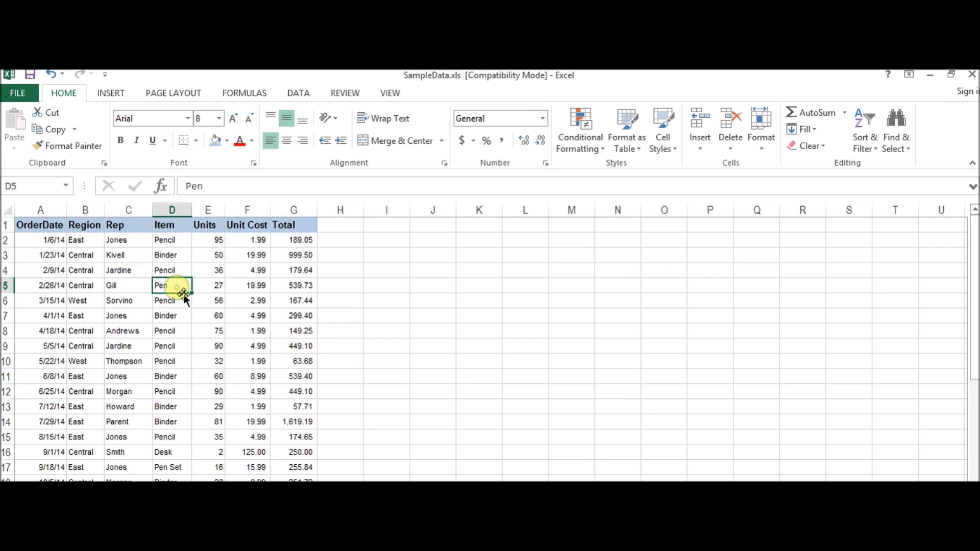
click(141, 273)
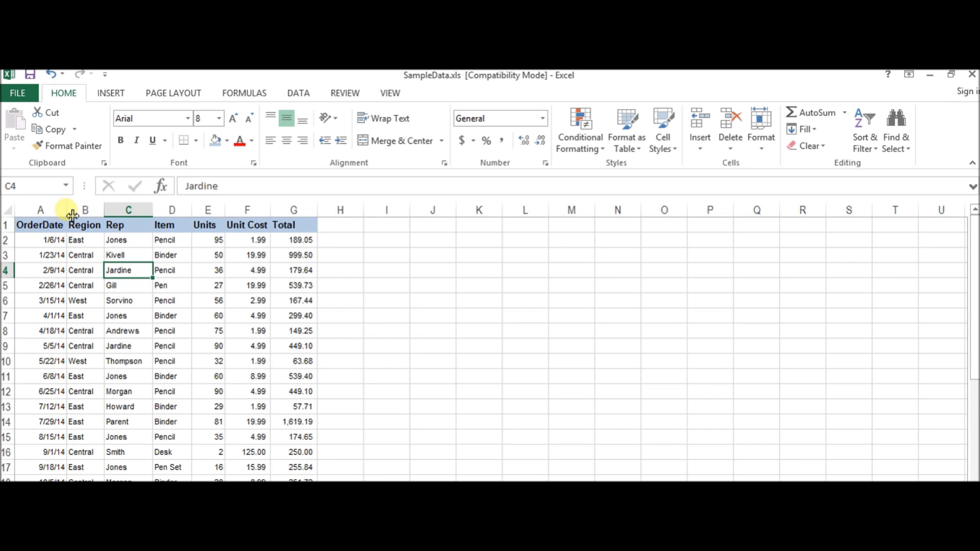
Widen the data columns by hand and auto-fit every column in the sheet to its contents.
drag(72, 214, 298, 219)
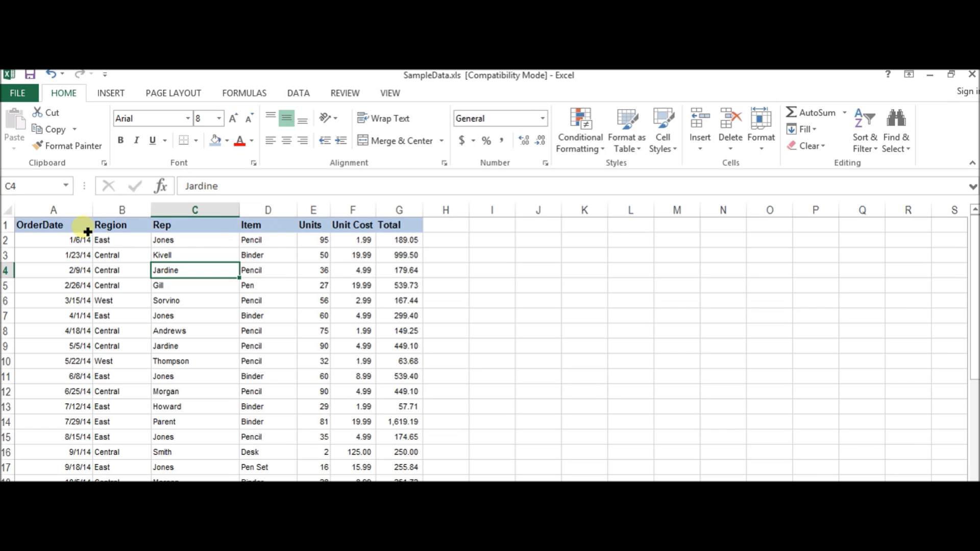
click(11, 211)
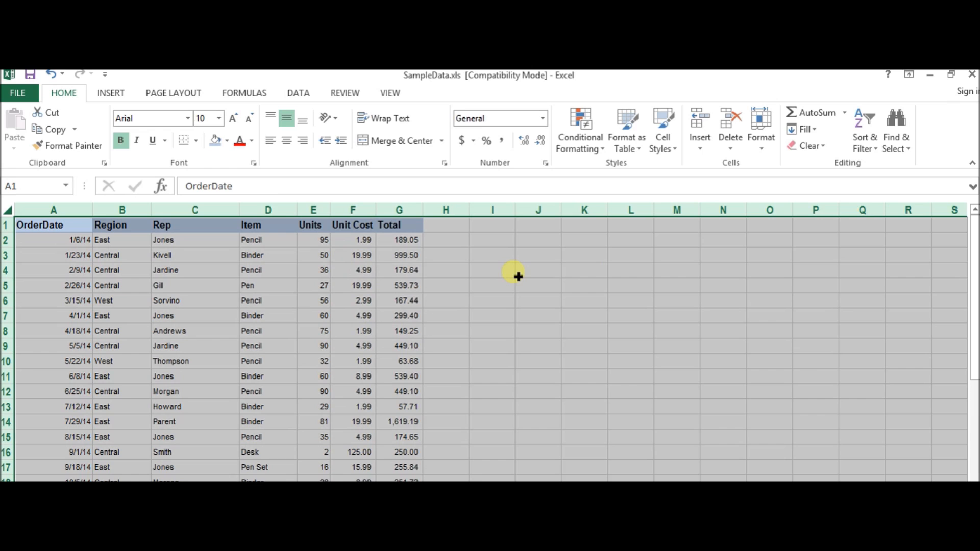
double_click(157, 213)
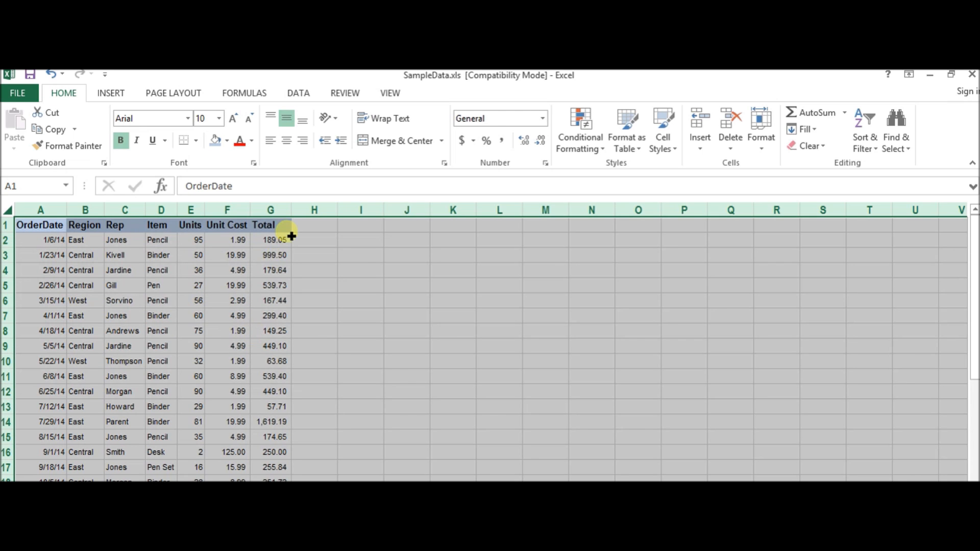
click(236, 243)
click(198, 242)
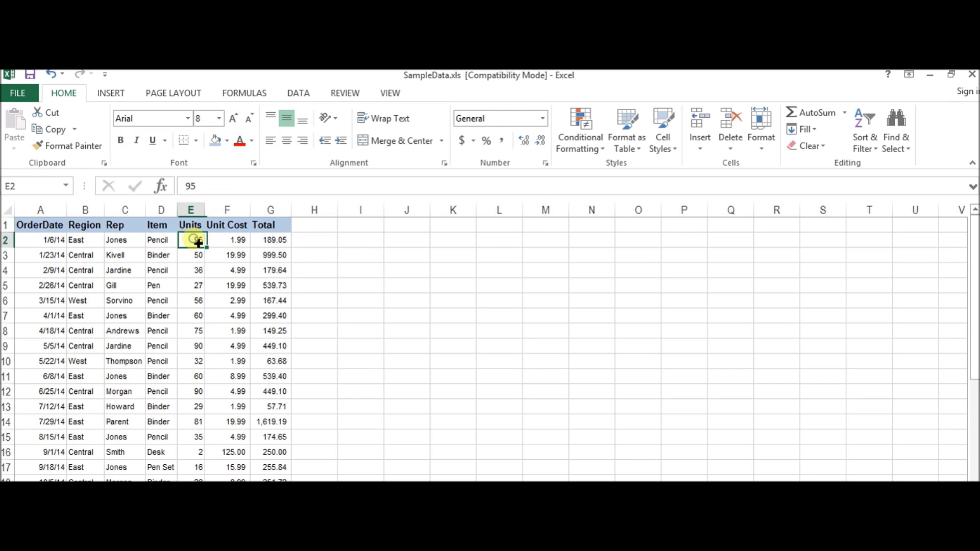
Select all order records from A2 to the last row of column G, center them horizontally and align them to the top.
click(47, 240)
key(ctrl+shift+Right)
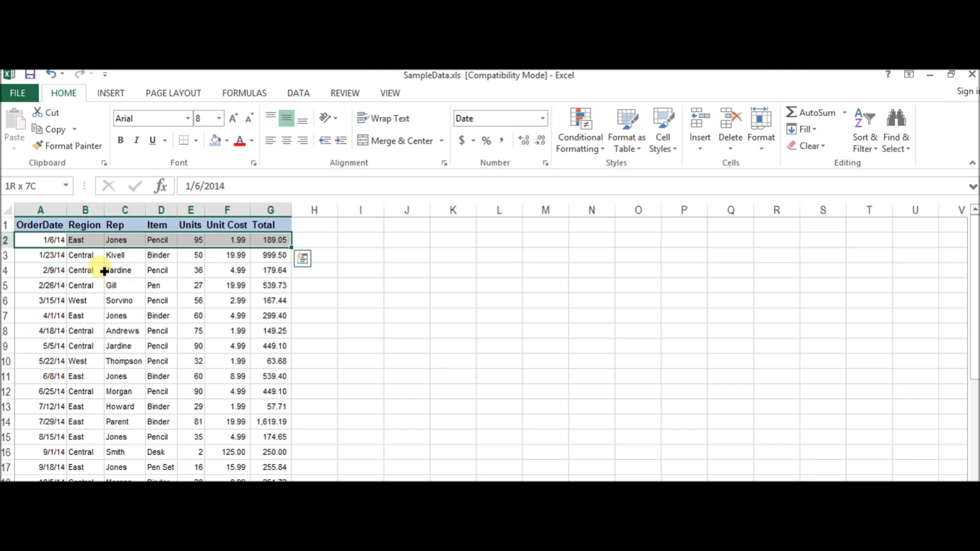
key(ctrl+shift+Down)
scroll(104, 271, down, 2)
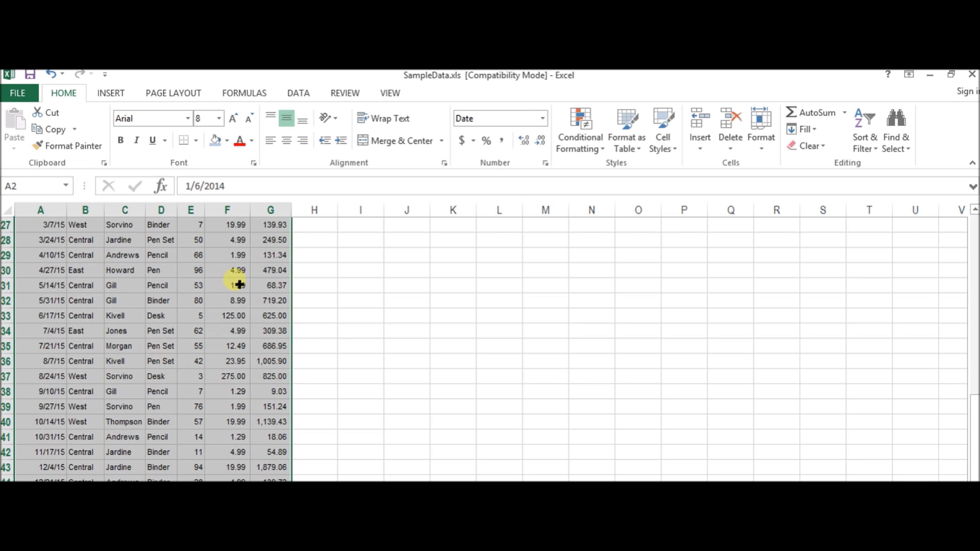
click(288, 141)
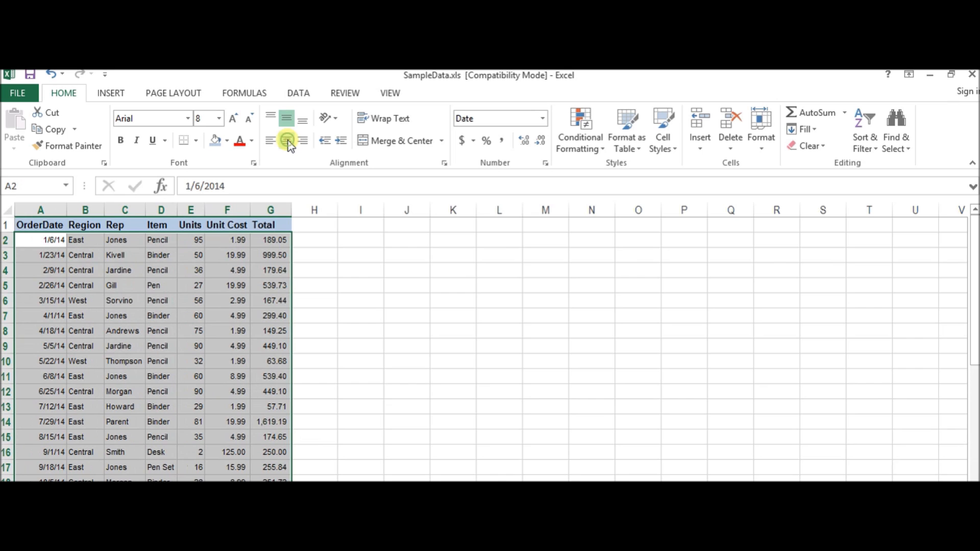
click(287, 141)
click(288, 141)
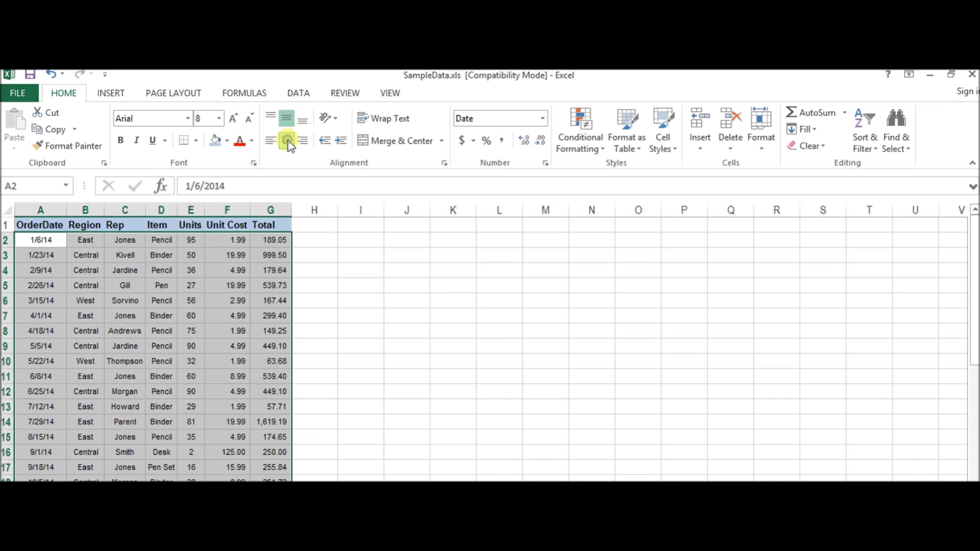
click(285, 127)
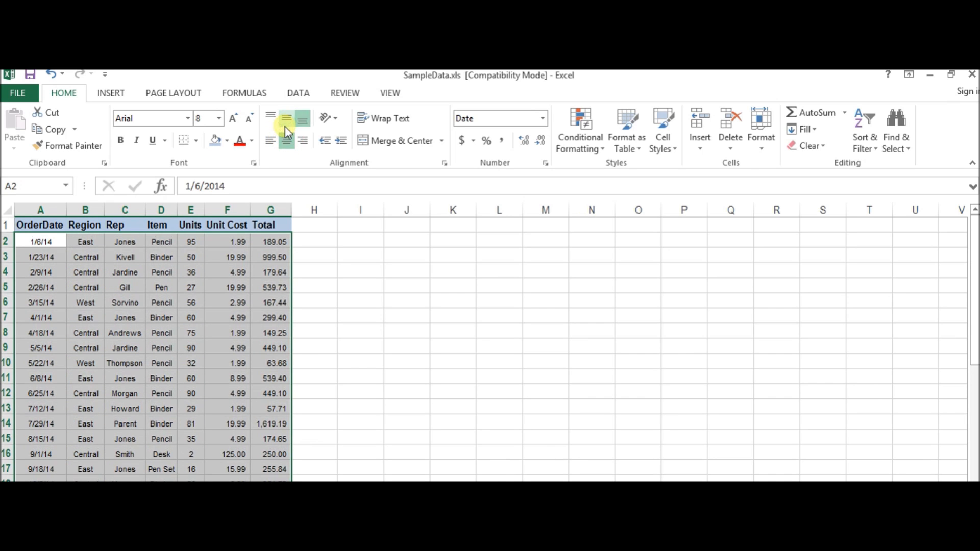
click(270, 116)
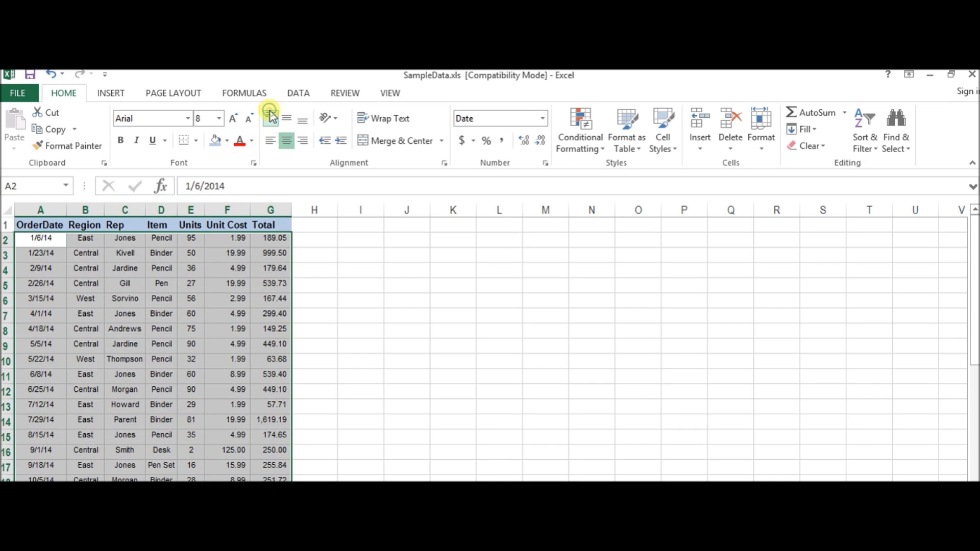
Switch left alignment of the selected records on and off repeatedly, ending with no horizontal alignment applied.
click(271, 140)
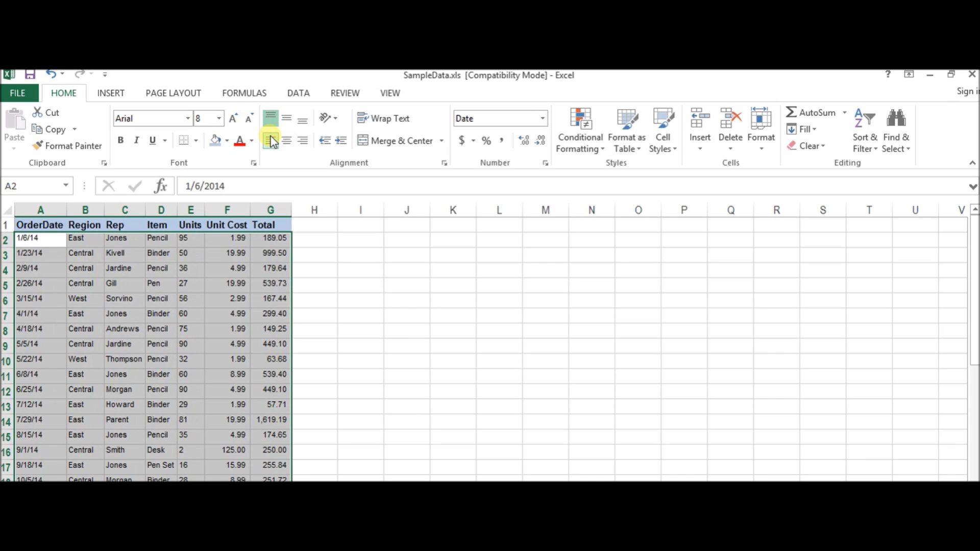
click(270, 140)
click(271, 140)
click(271, 140)
click(271, 141)
click(271, 140)
click(271, 141)
click(271, 140)
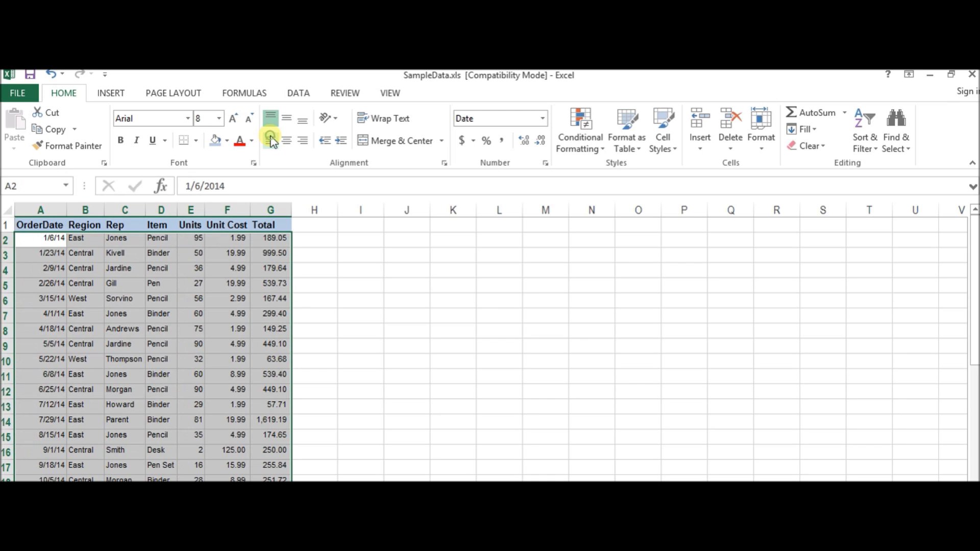
click(271, 140)
click(271, 140)
click(270, 141)
click(271, 140)
click(271, 141)
click(271, 140)
click(271, 140)
click(270, 141)
click(271, 141)
click(271, 140)
click(271, 141)
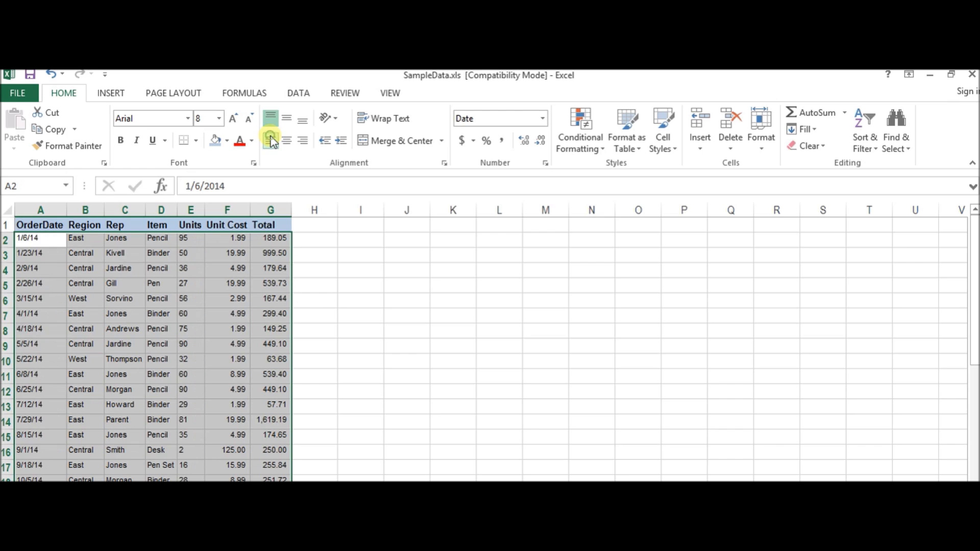
click(271, 140)
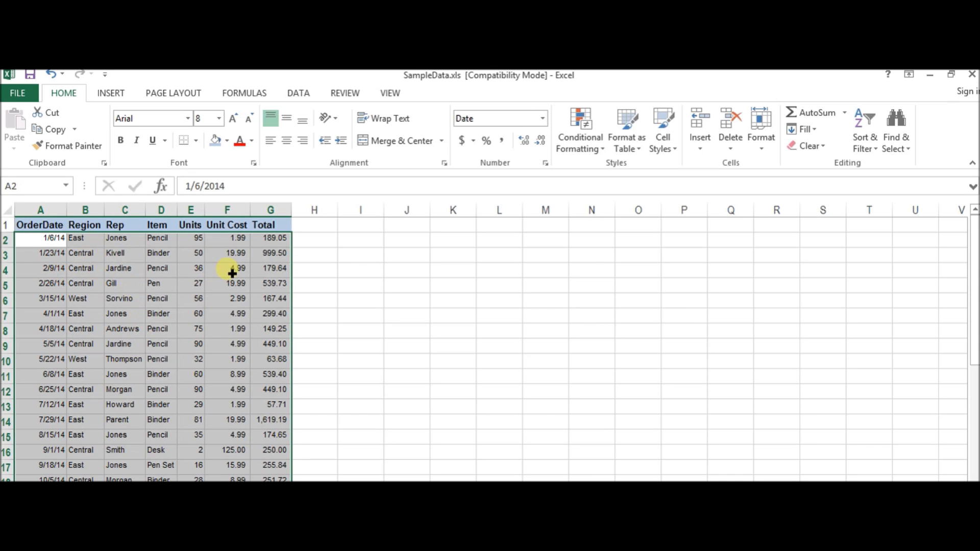
Look over the alignment of the order records down the sheet and return to the header cell A1.
click(57, 285)
click(59, 239)
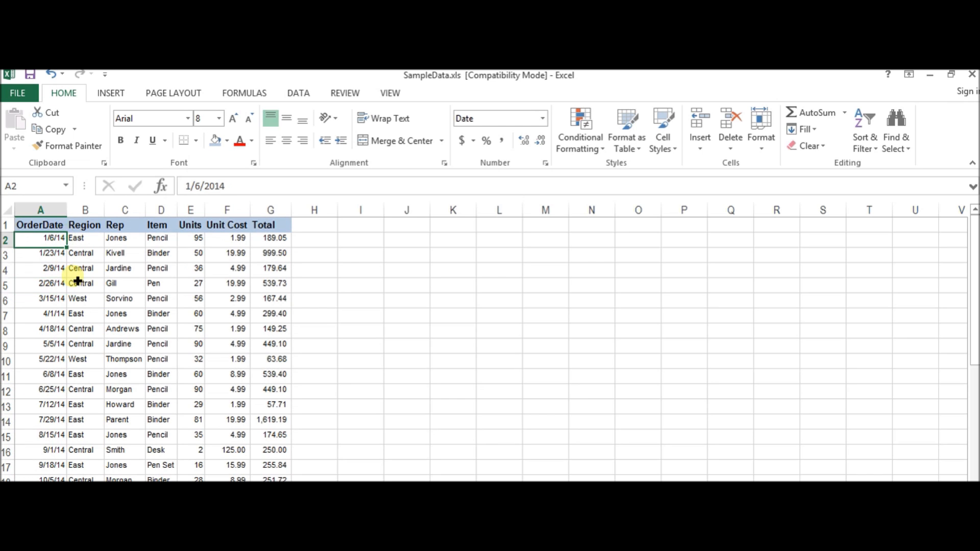
click(94, 242)
scroll(139, 291, down, 17)
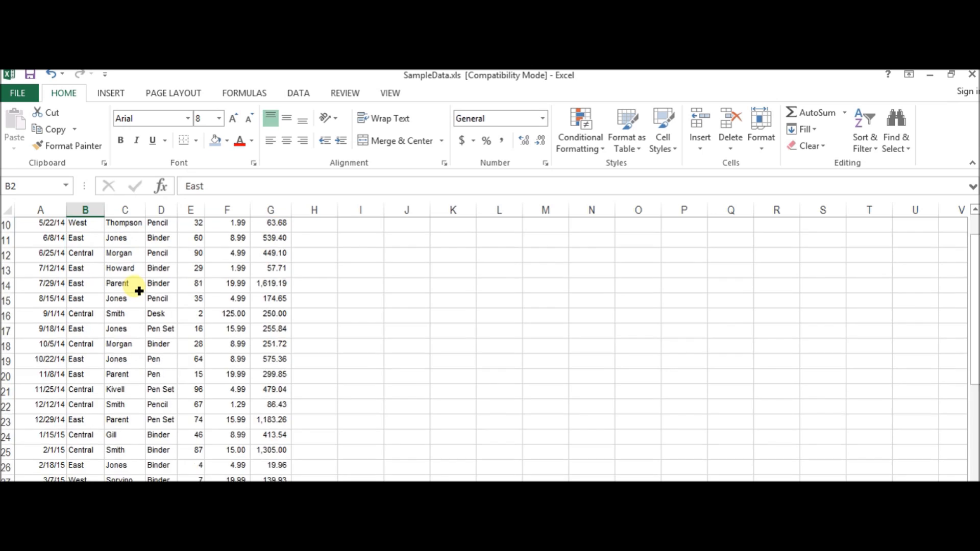
scroll(139, 291, up, 17)
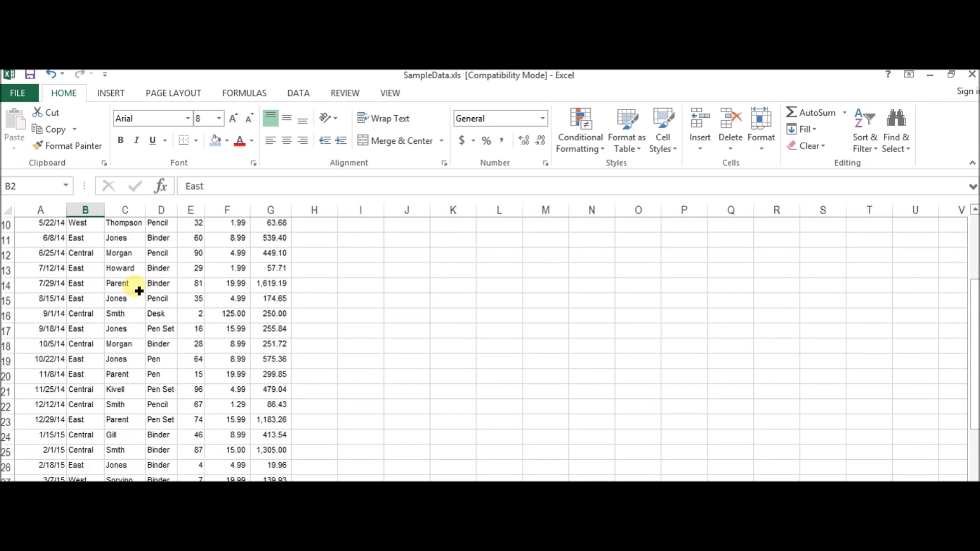
click(55, 224)
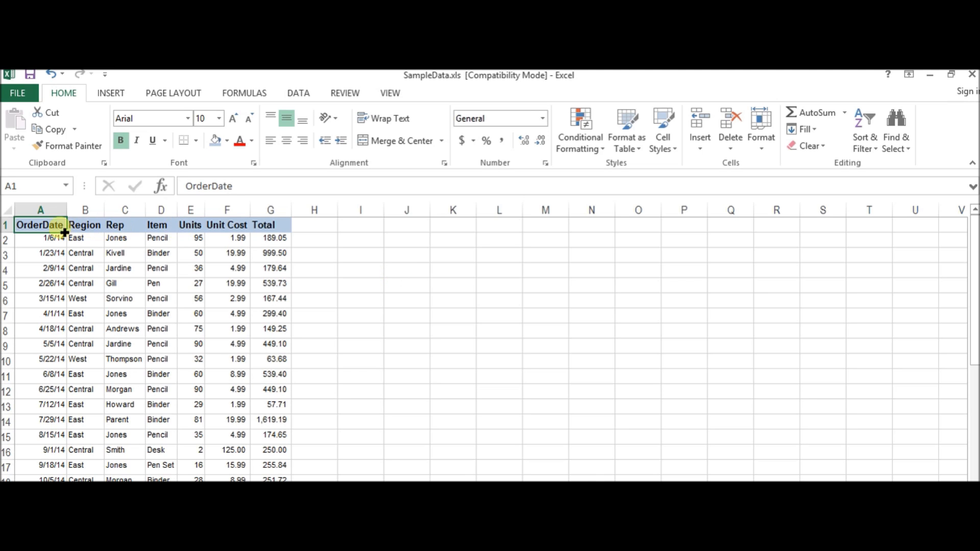
Insert a table over the empty range J1:O7 without using existing headers.
click(405, 271)
click(405, 235)
click(407, 225)
click(111, 93)
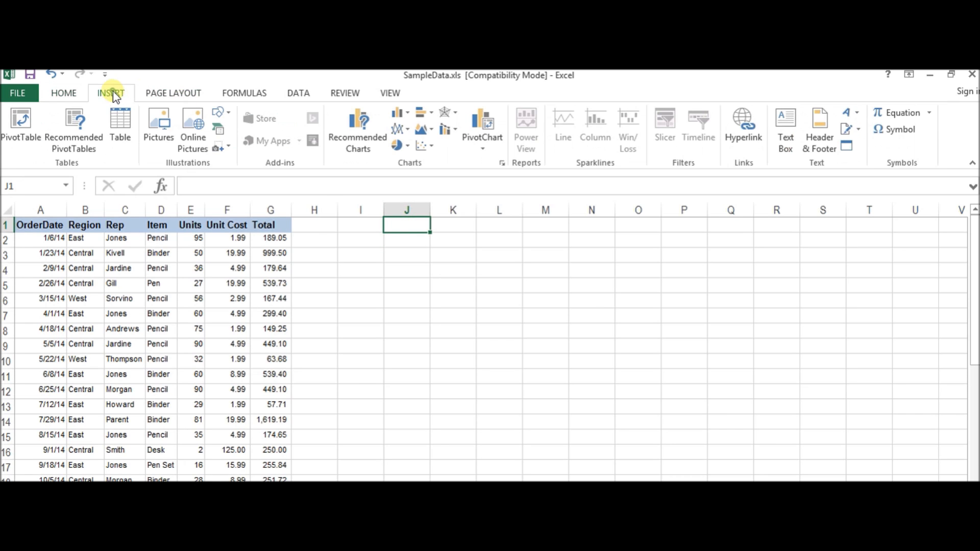
click(121, 134)
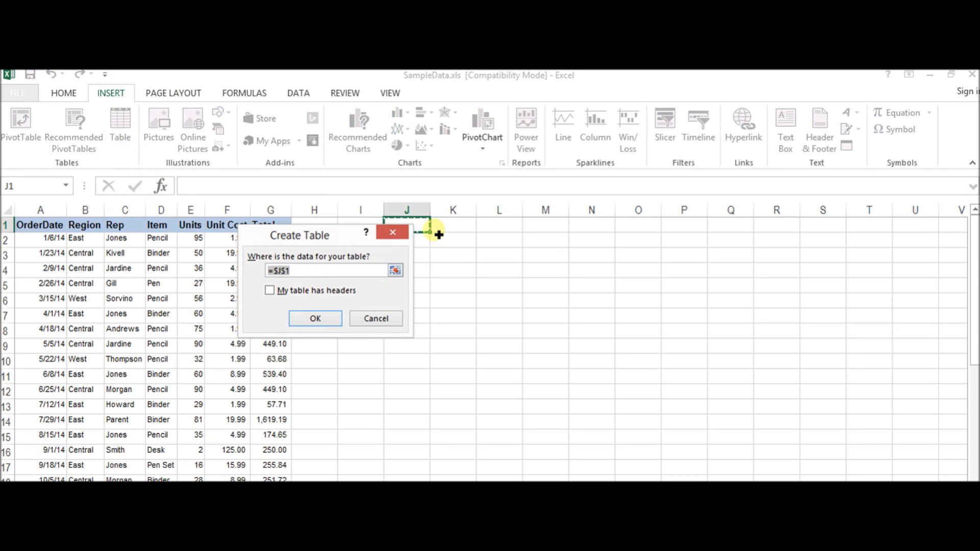
drag(422, 227, 633, 323)
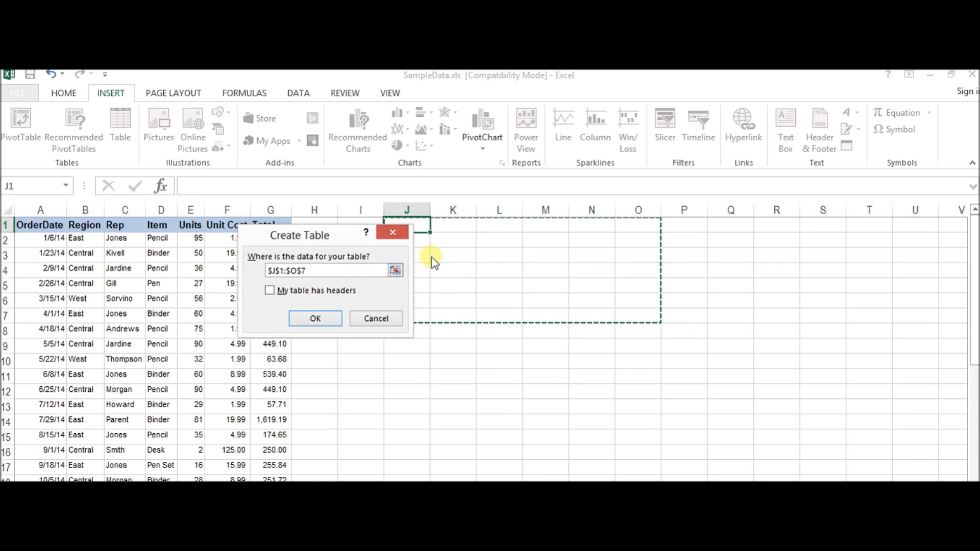
click(321, 319)
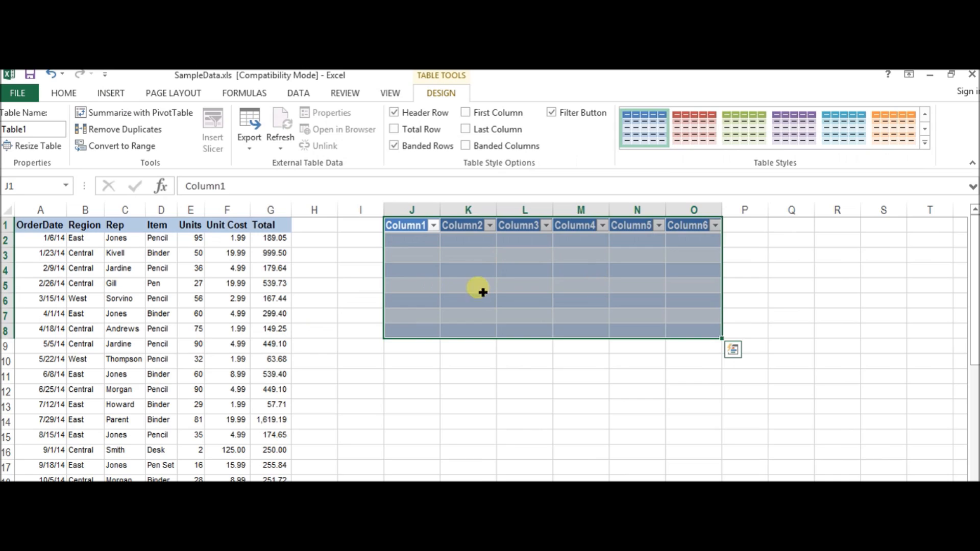
click(533, 273)
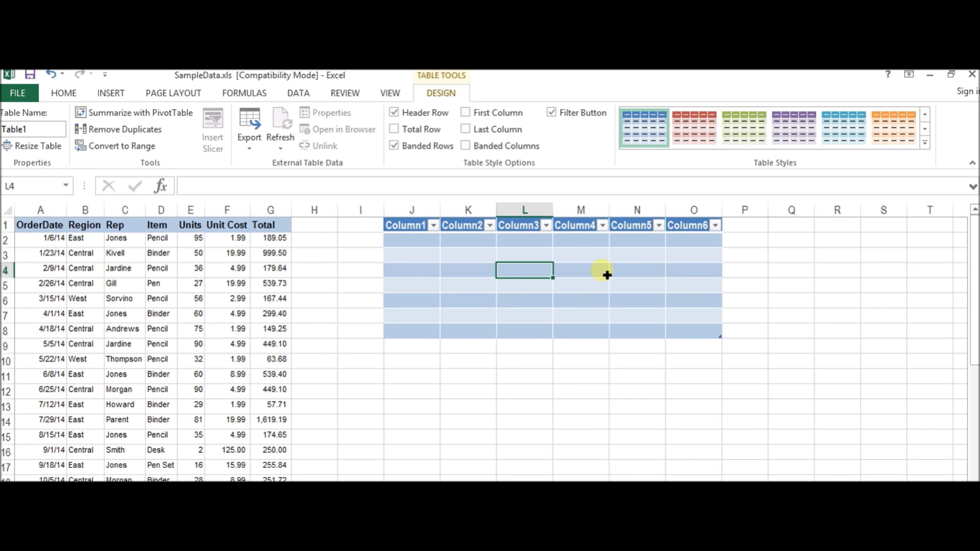
Open and close the Column1 filter options of the new table, and undo the table insertion.
click(435, 226)
click(435, 226)
click(427, 243)
key(ctrl+z)
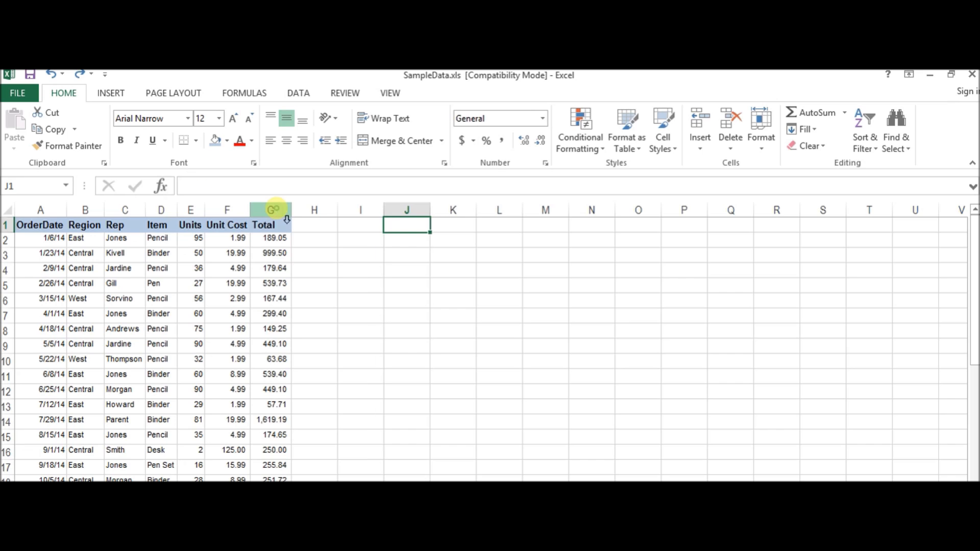
click(273, 210)
right_click(279, 211)
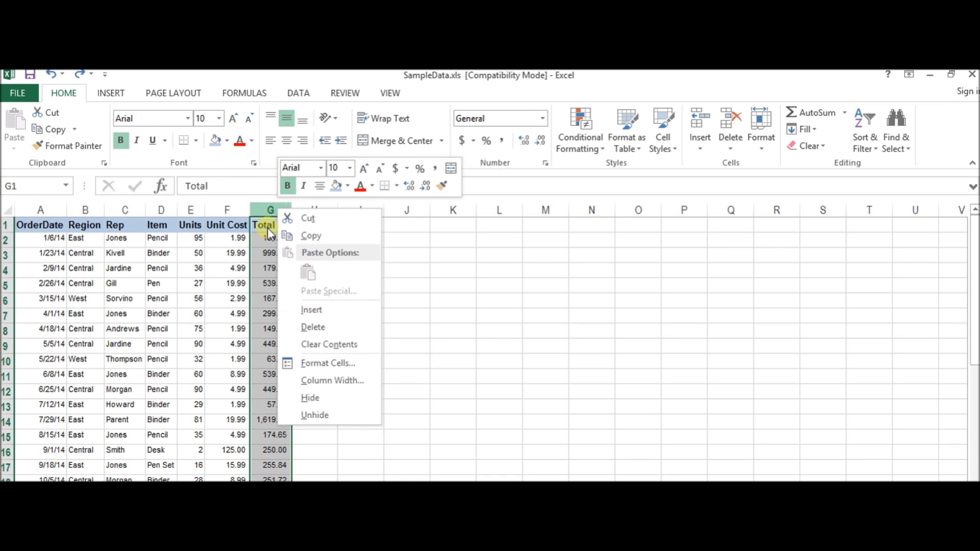
click(267, 228)
right_click(273, 209)
click(267, 239)
click(298, 242)
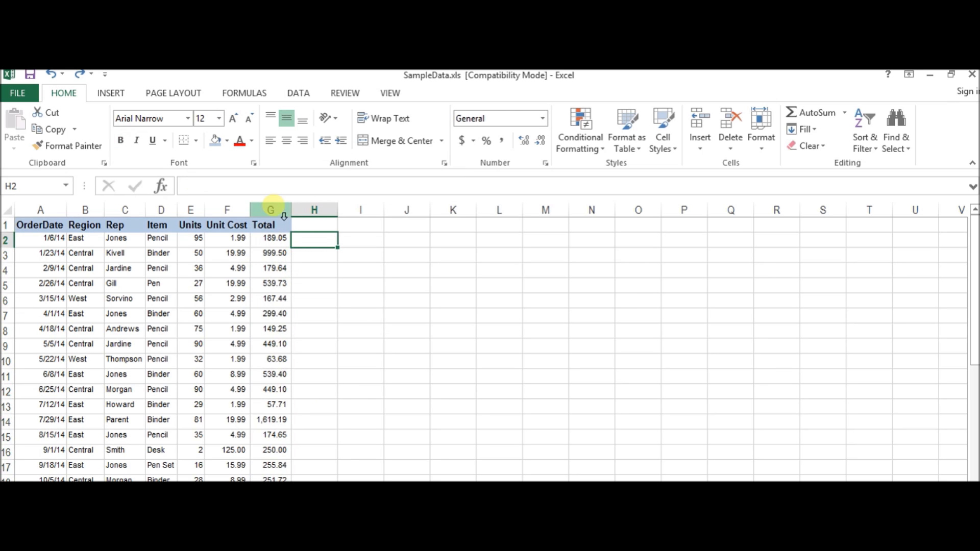
Hide the Total column, G.
click(271, 210)
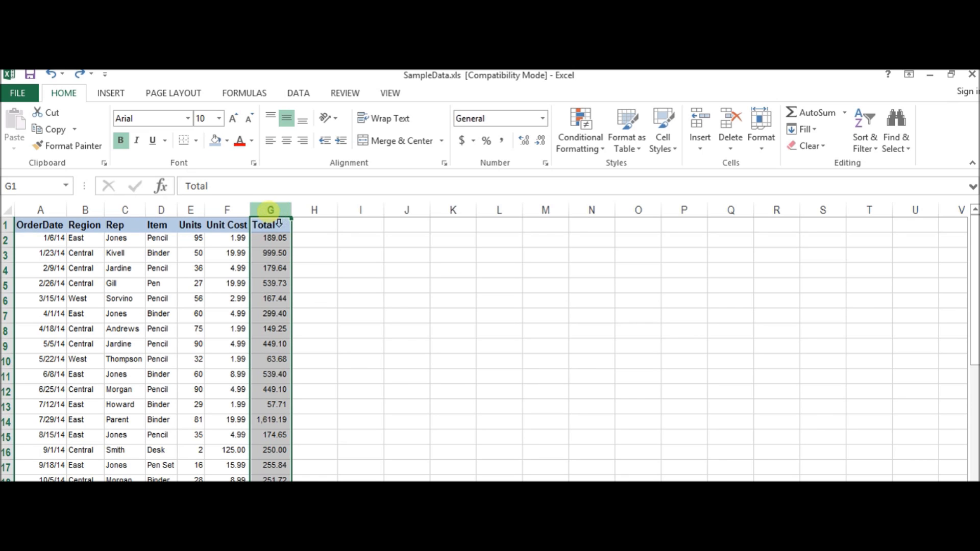
right_click(286, 213)
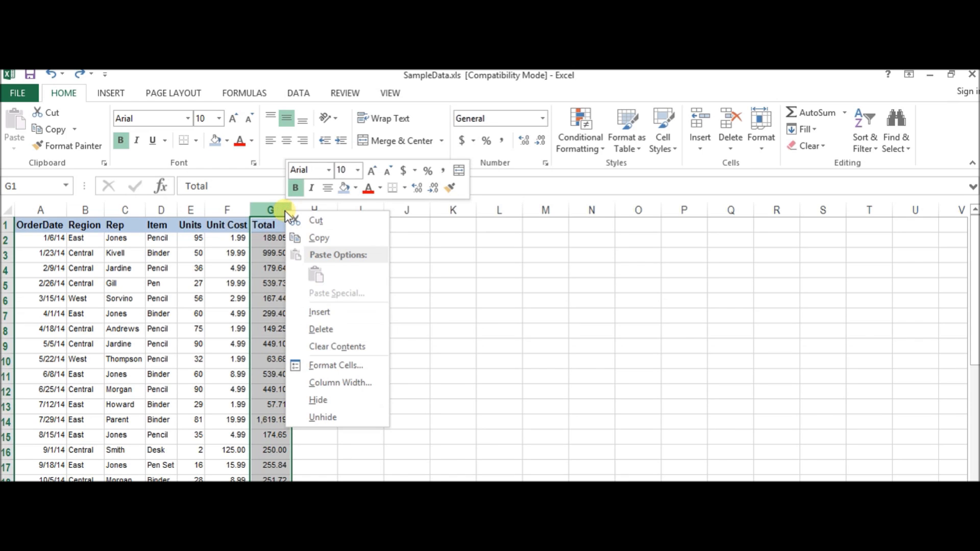
click(318, 399)
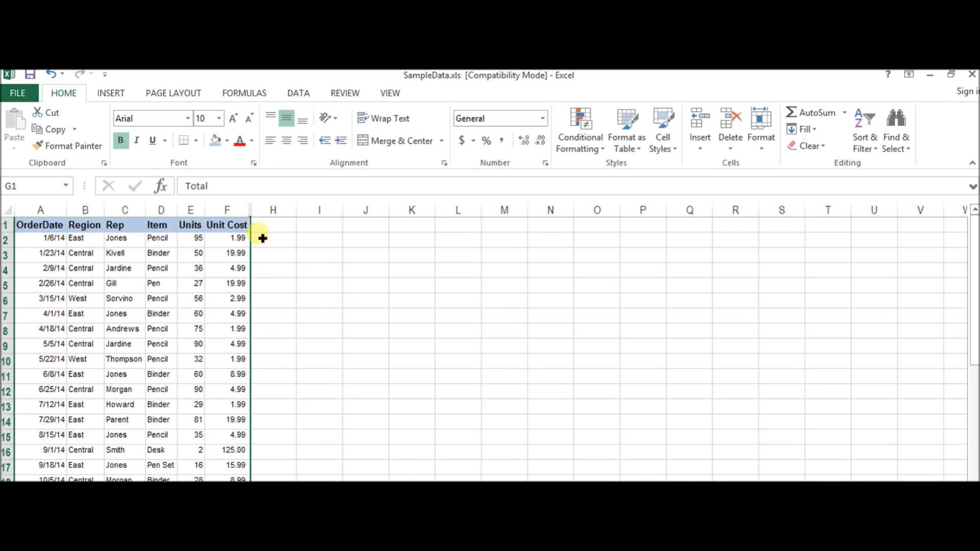
click(283, 255)
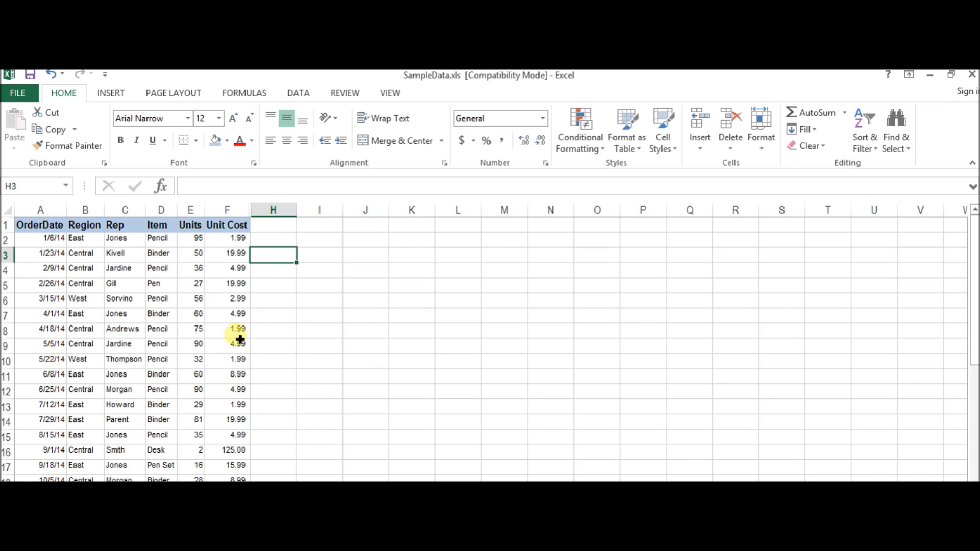
Try to unhide the hidden Total column by applying Unhide to column J.
right_click(234, 208)
click(360, 212)
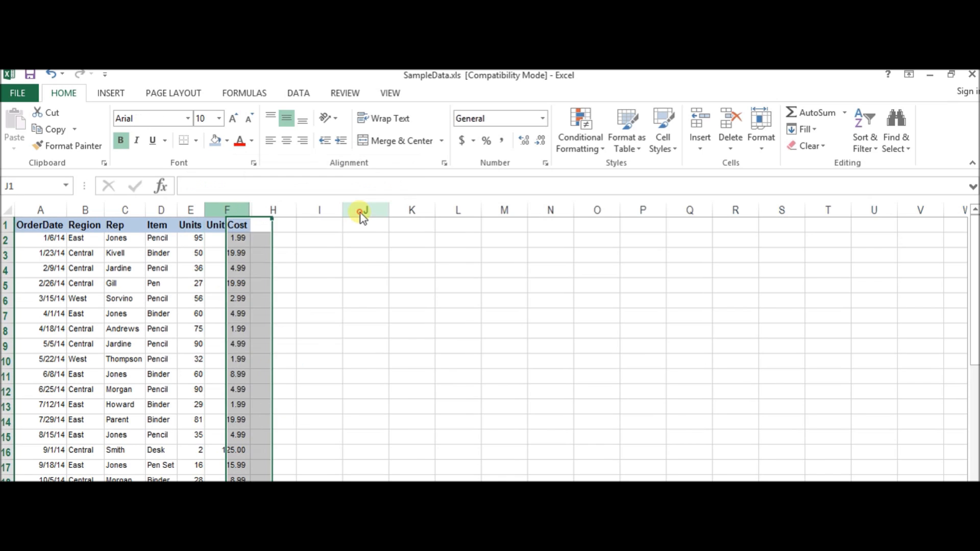
right_click(361, 213)
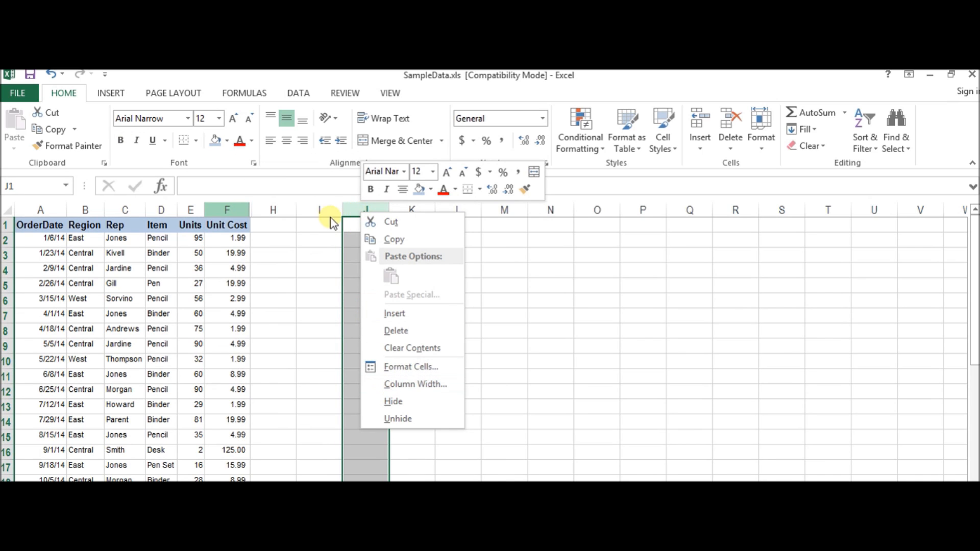
click(388, 418)
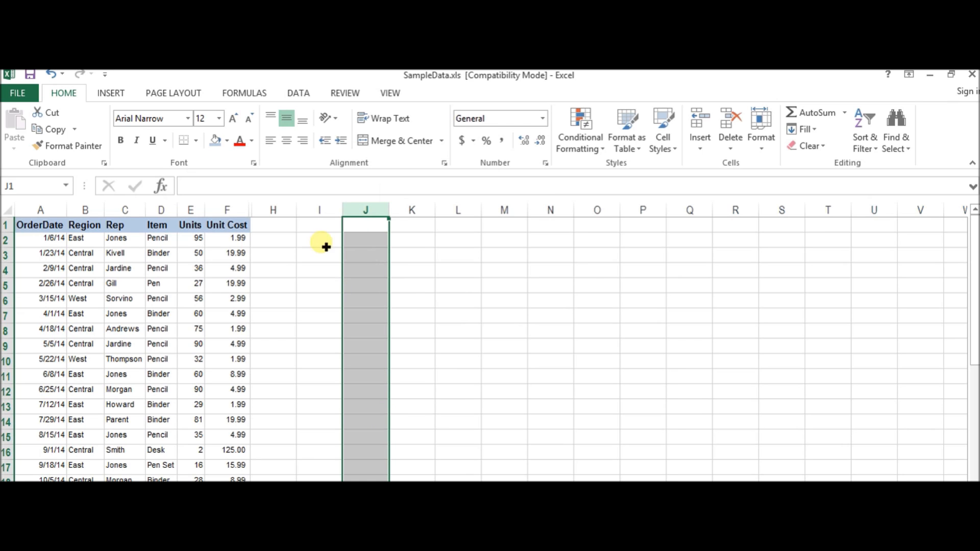
Unhide the Total column, G, and move the selection back to the first order date in A2.
right_click(257, 213)
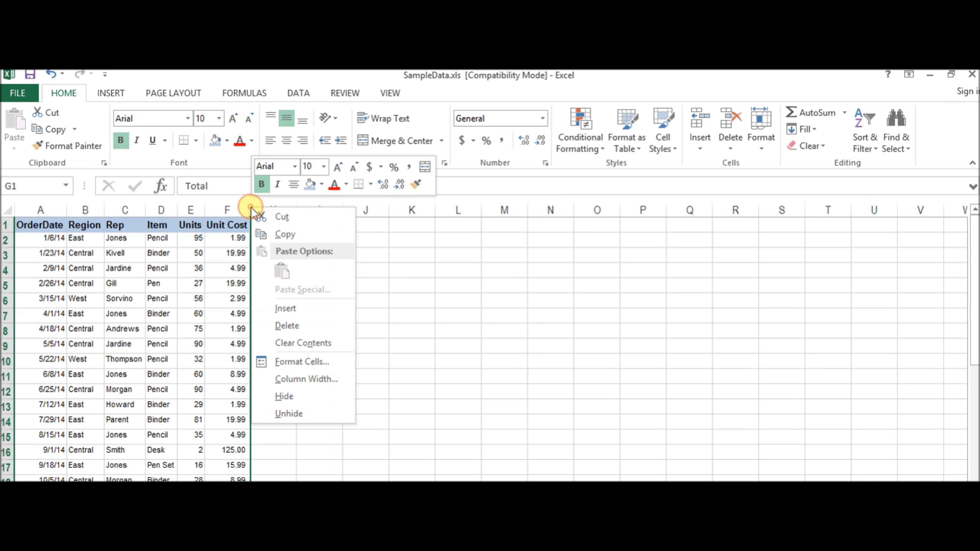
click(301, 414)
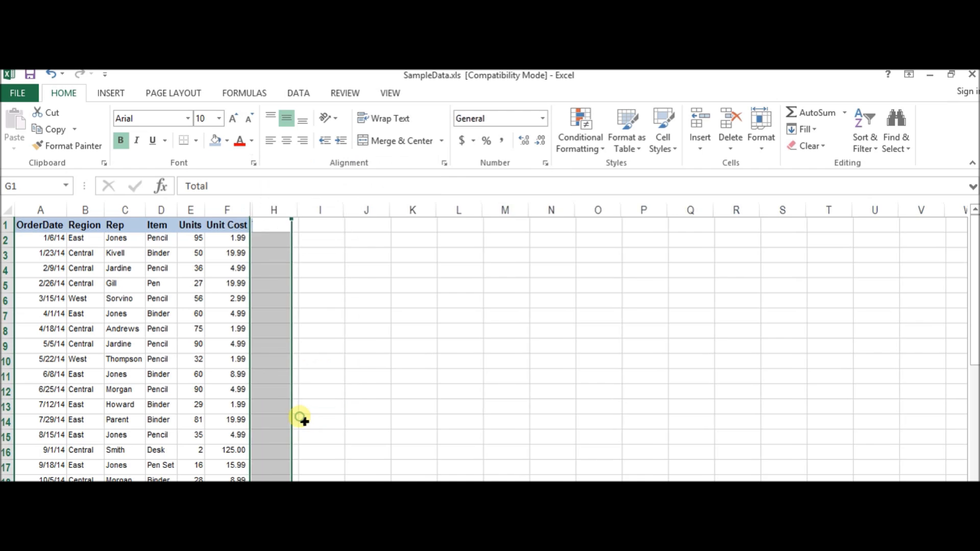
click(300, 255)
click(159, 254)
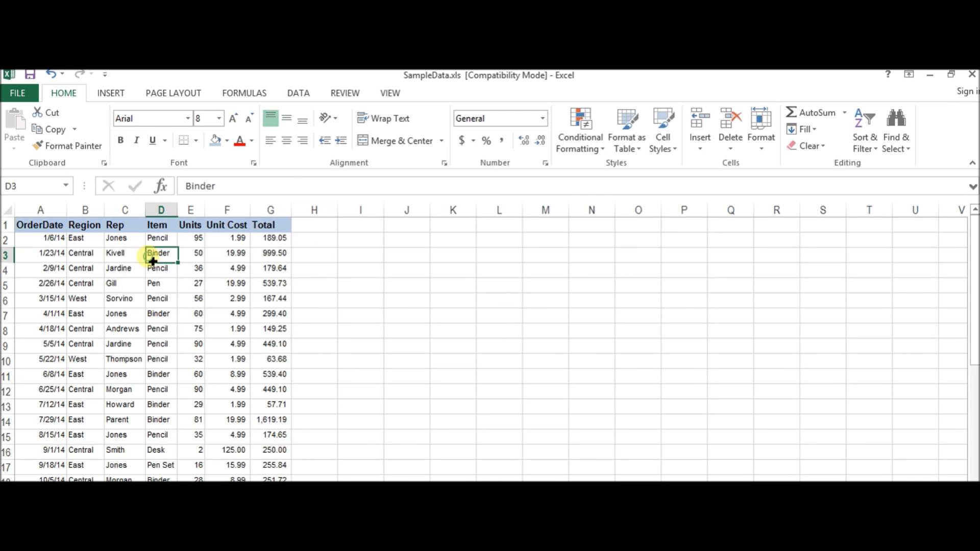
click(119, 241)
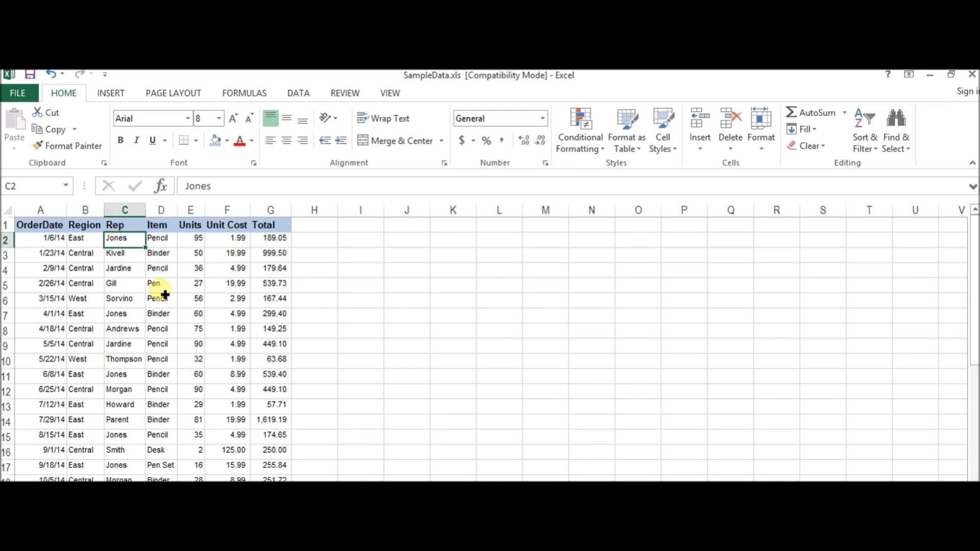
click(66, 241)
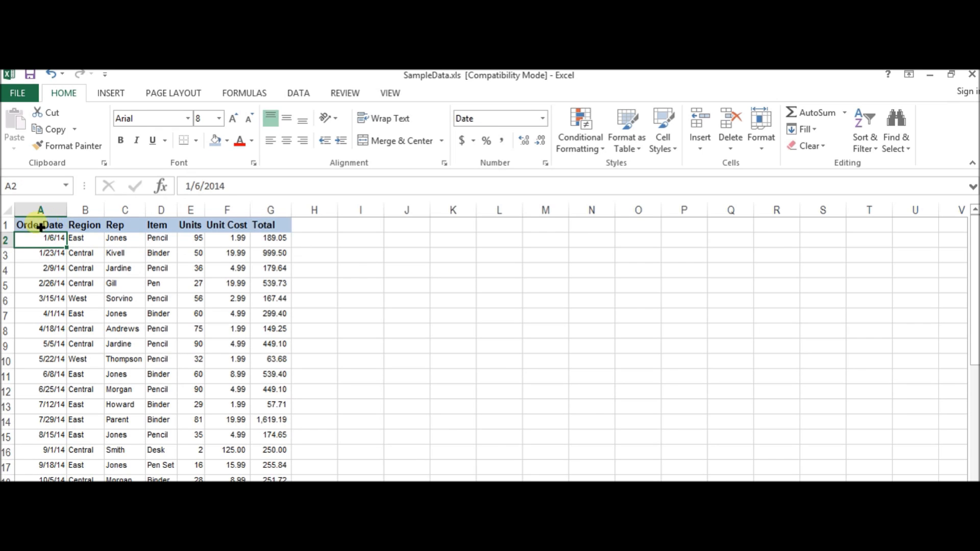
Open the Format Cells settings for the header row A1:G1 and move the dialog clear of the order records.
drag(22, 224, 269, 226)
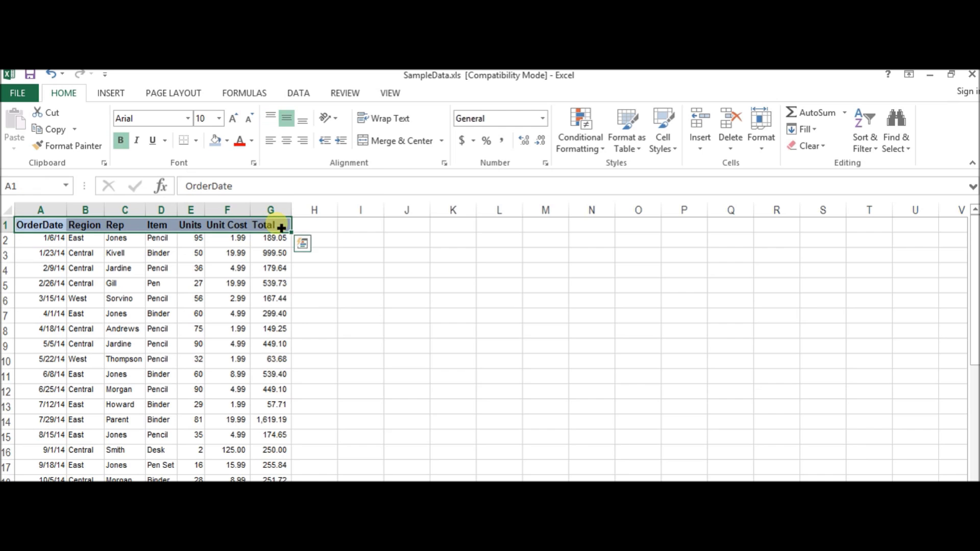
right_click(279, 224)
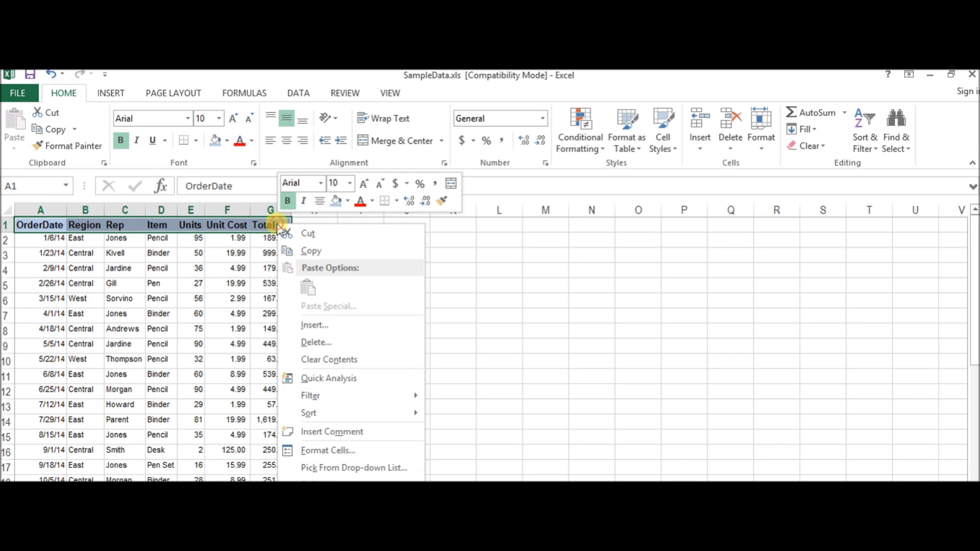
click(328, 450)
drag(335, 269, 603, 151)
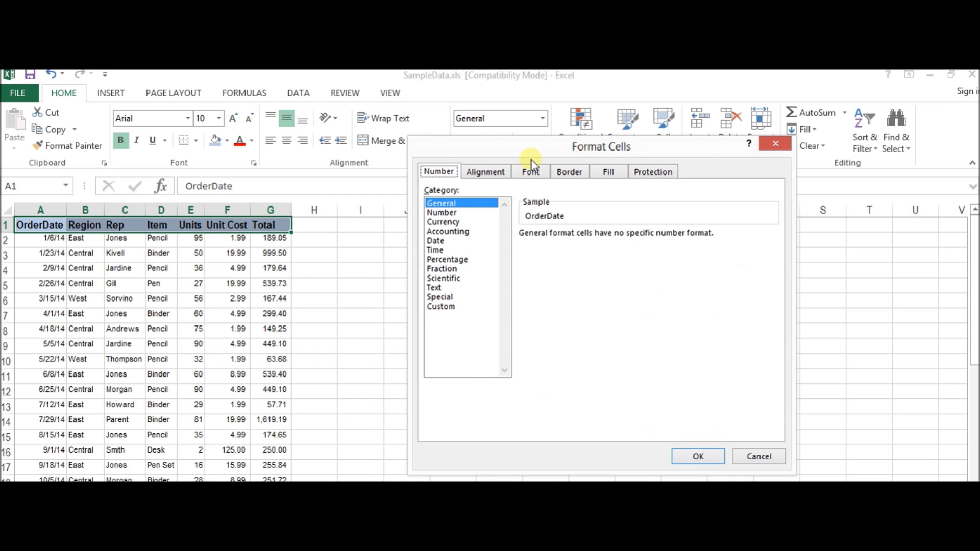
Try the Currency number format with different decimal places and the Date format, and return the category to General.
click(450, 222)
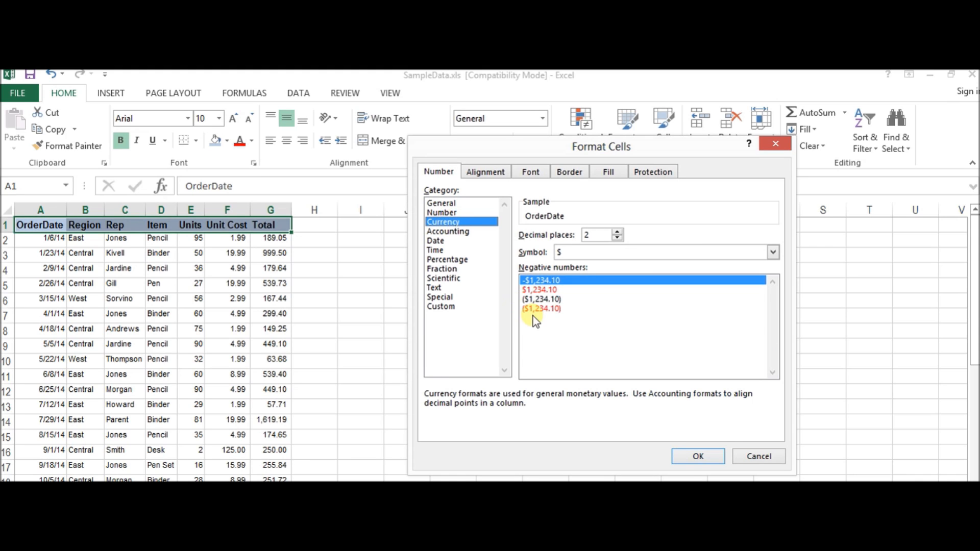
click(617, 232)
click(618, 231)
click(617, 238)
click(617, 238)
click(470, 241)
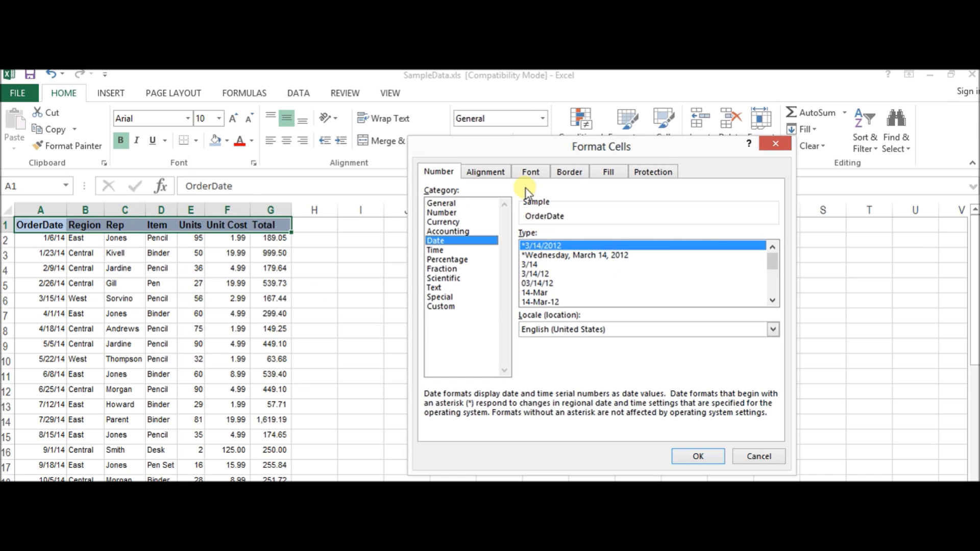
click(480, 203)
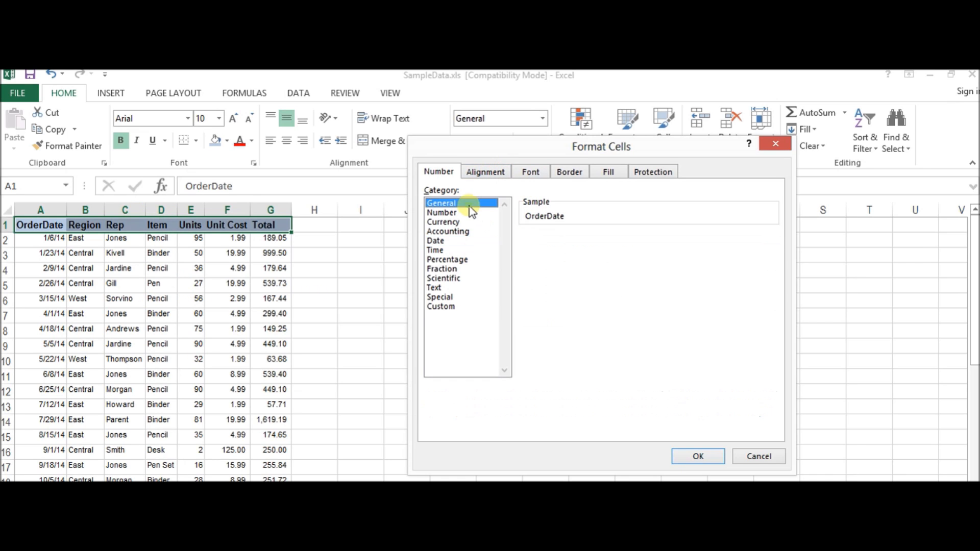
Set the header text orientation to 90 degrees and apply the formatting.
click(487, 173)
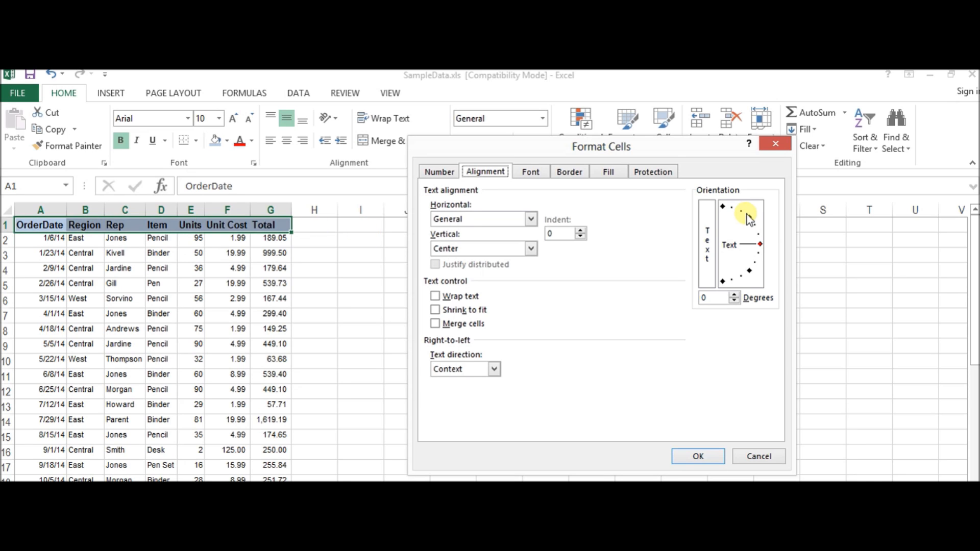
click(723, 206)
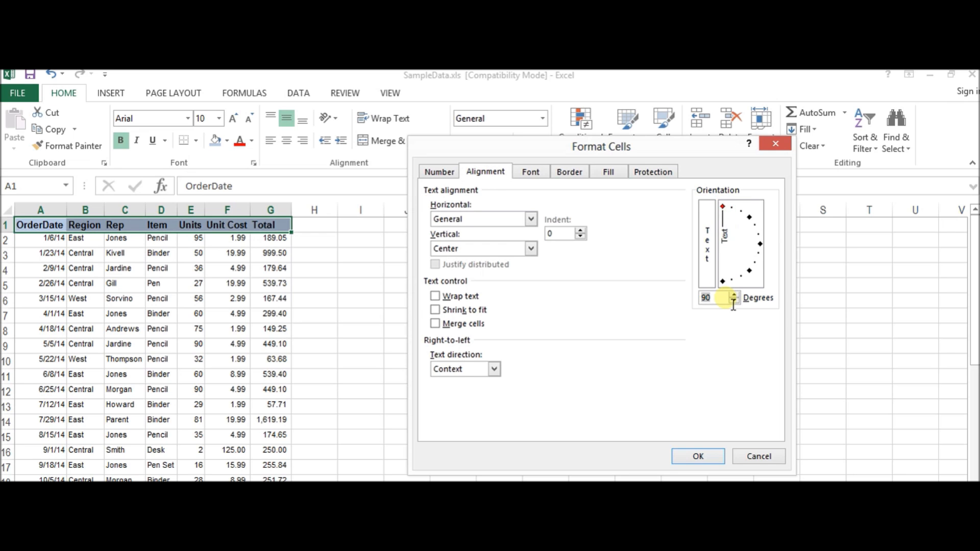
click(697, 456)
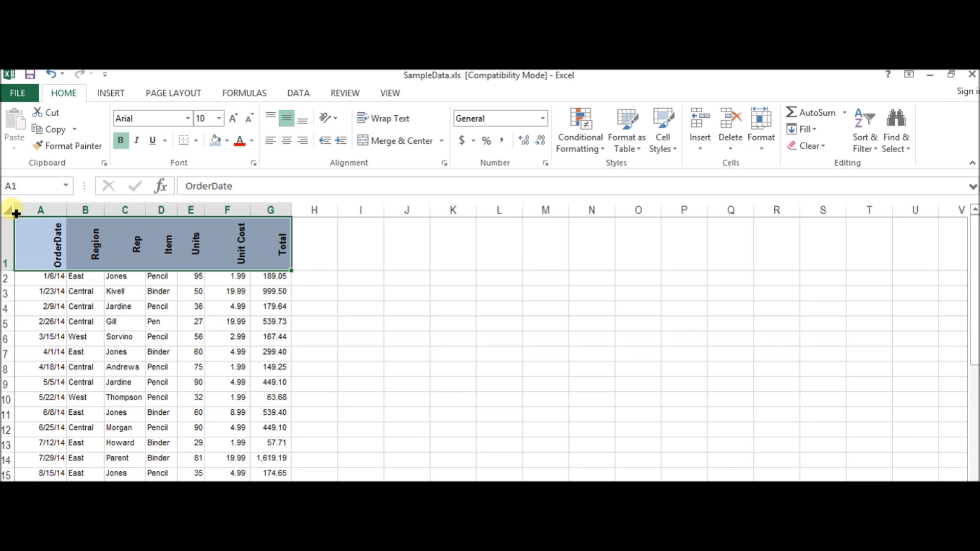
Select the whole worksheet.
click(16, 214)
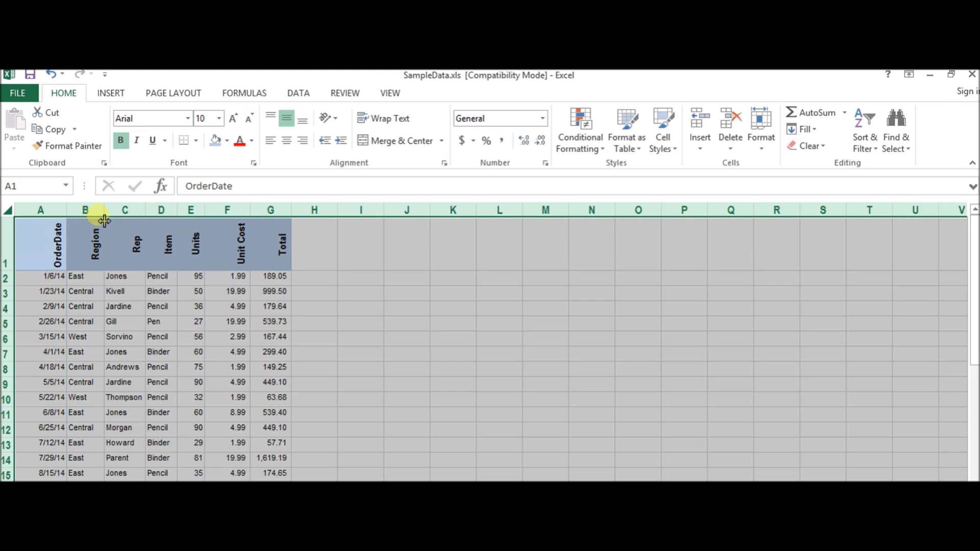